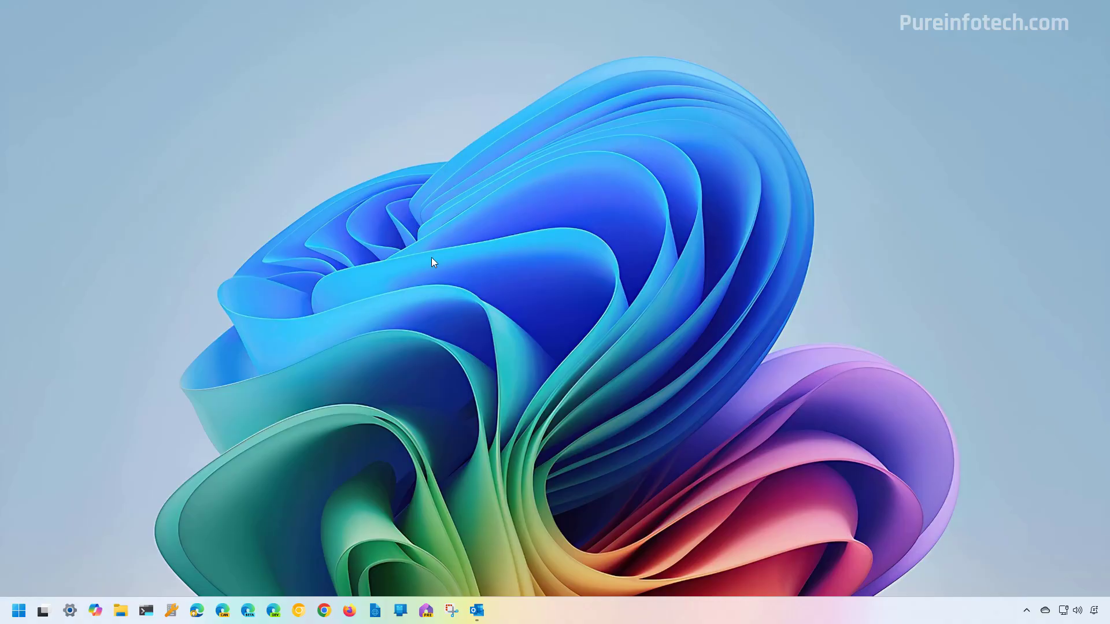
From Settings > System > Recovery, restart now into Advanced startup and confirm the restart.
key(super)
text(setting)
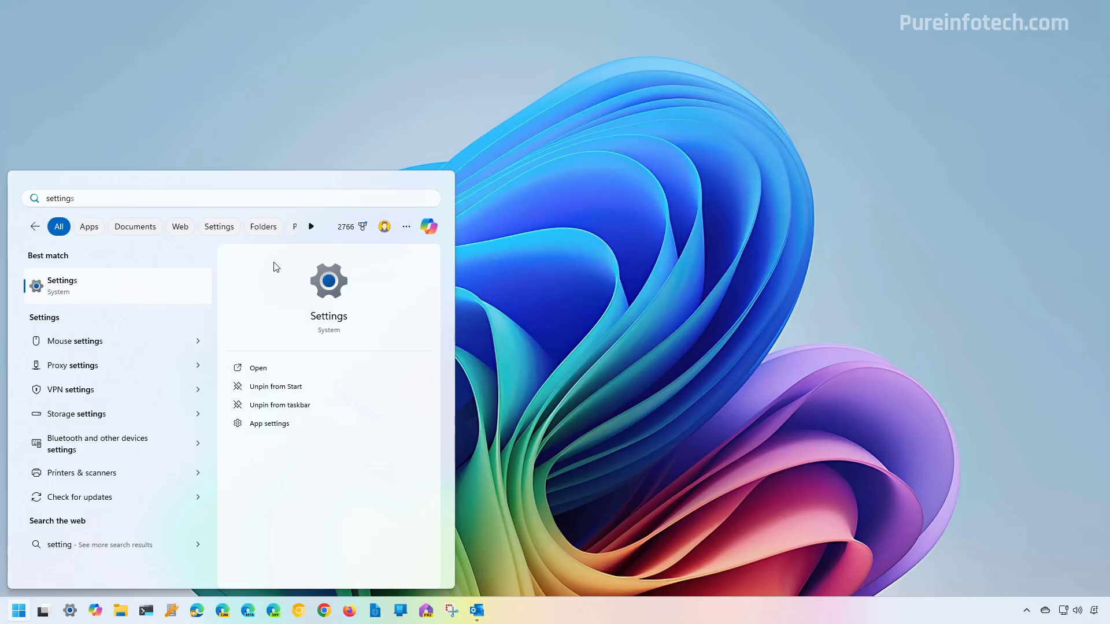
key(Return)
click(199, 207)
scroll(434, 289, down, 15)
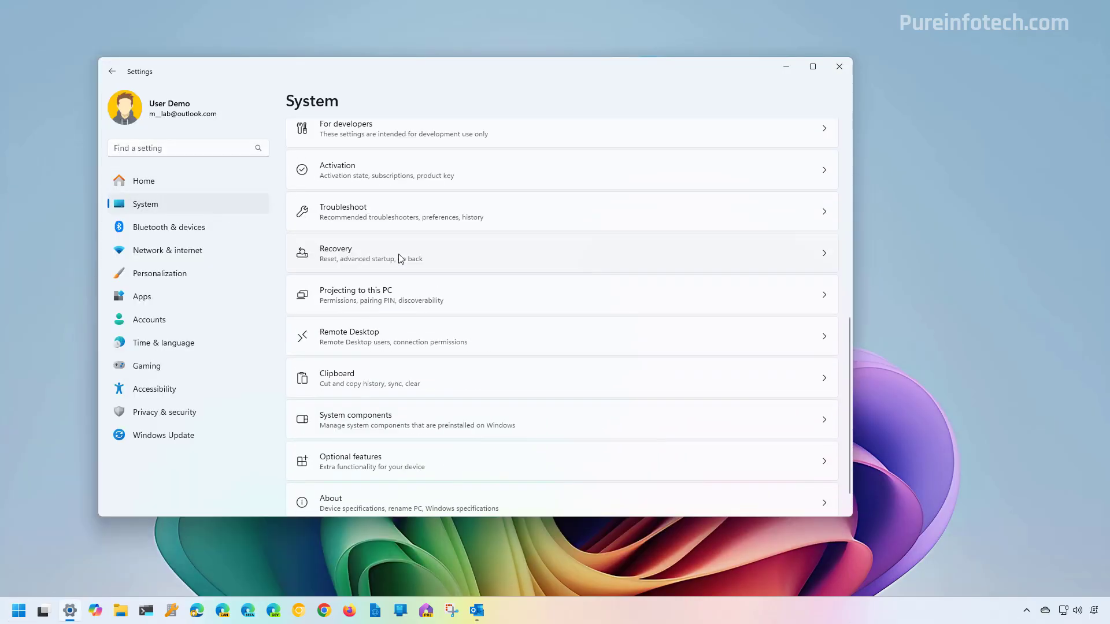
click(401, 258)
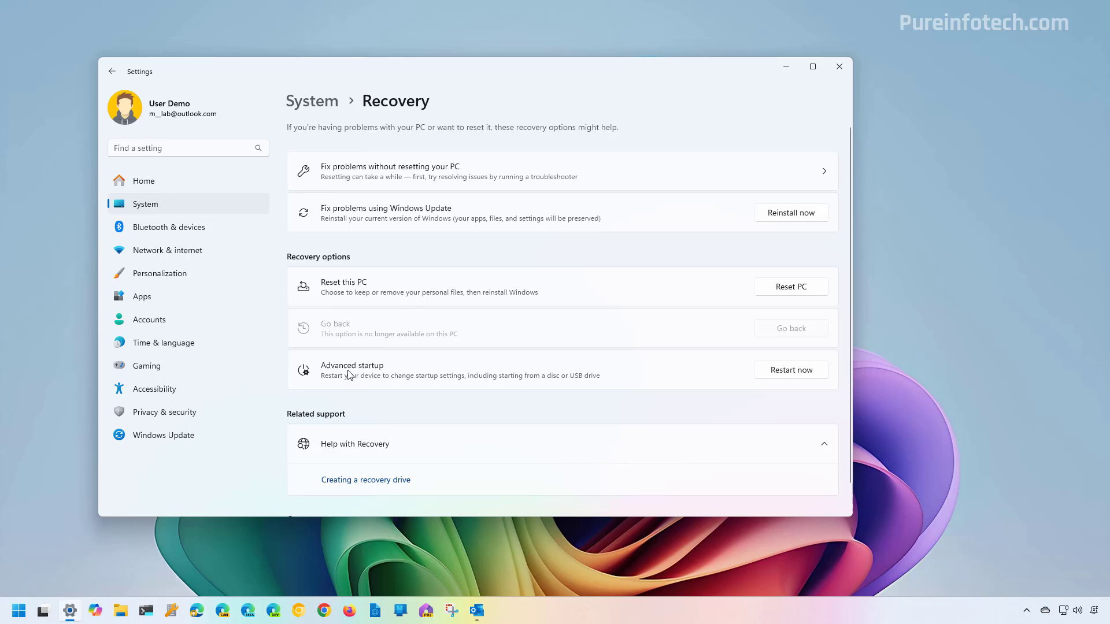
click(785, 377)
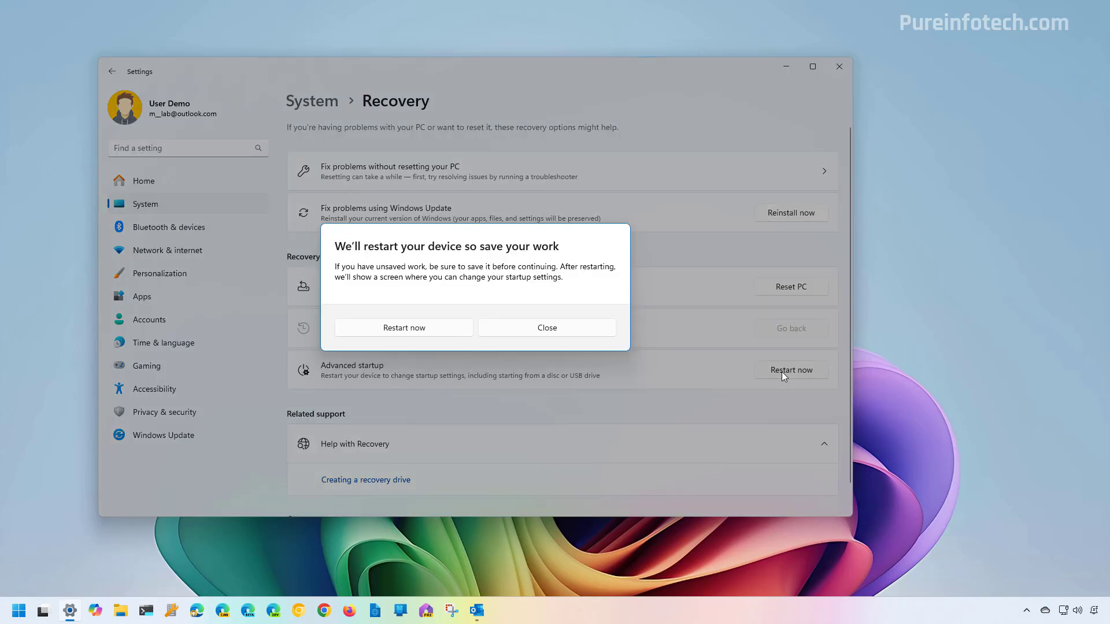
click(419, 332)
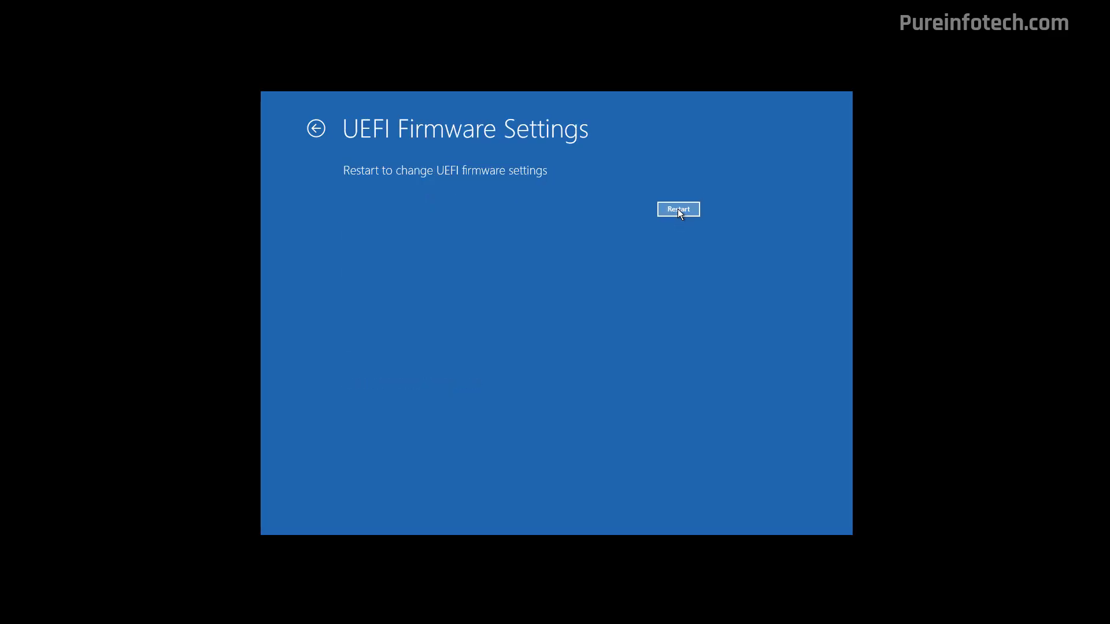
Restart into UEFI Firmware Settings from the recovery environment.
click(678, 210)
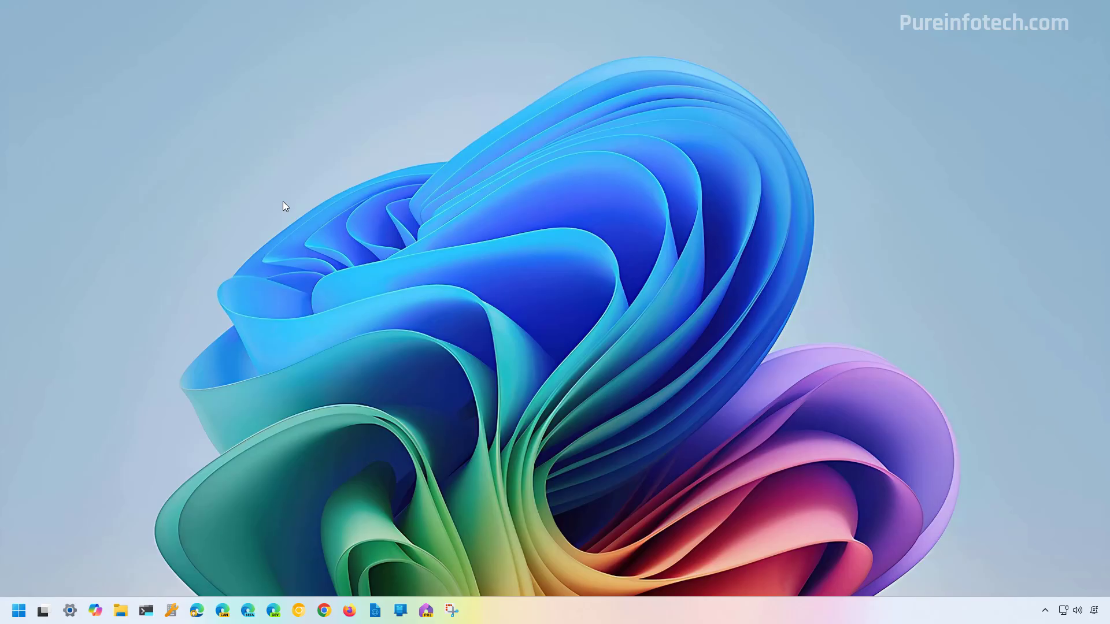
In Turn Windows features on or off, check Windows Sandbox and confirm with OK.
key(super)
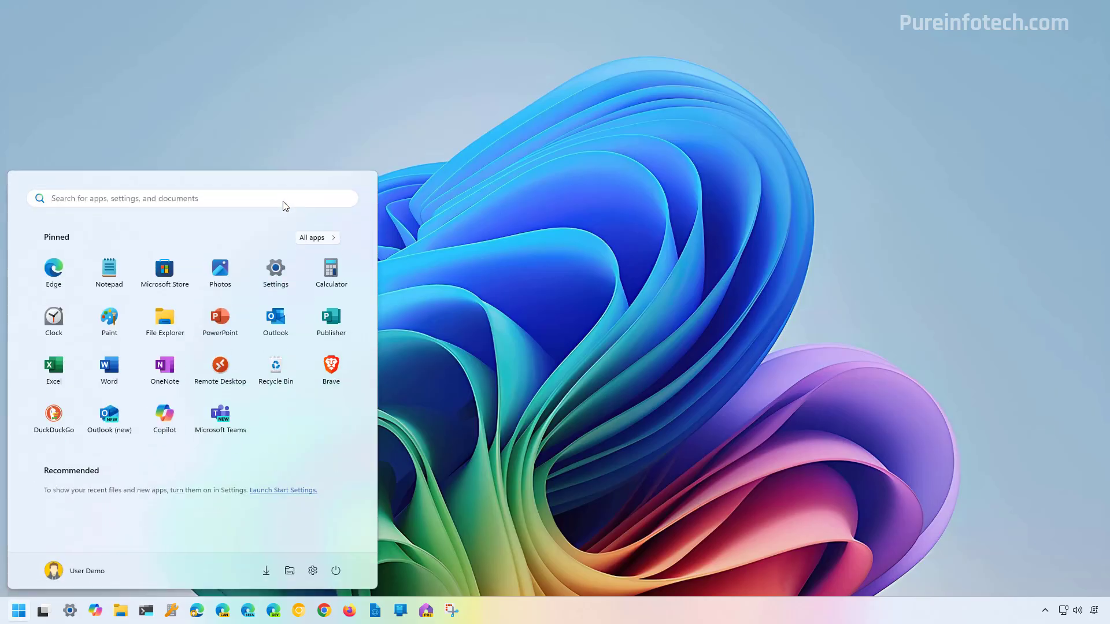
text(turn windows)
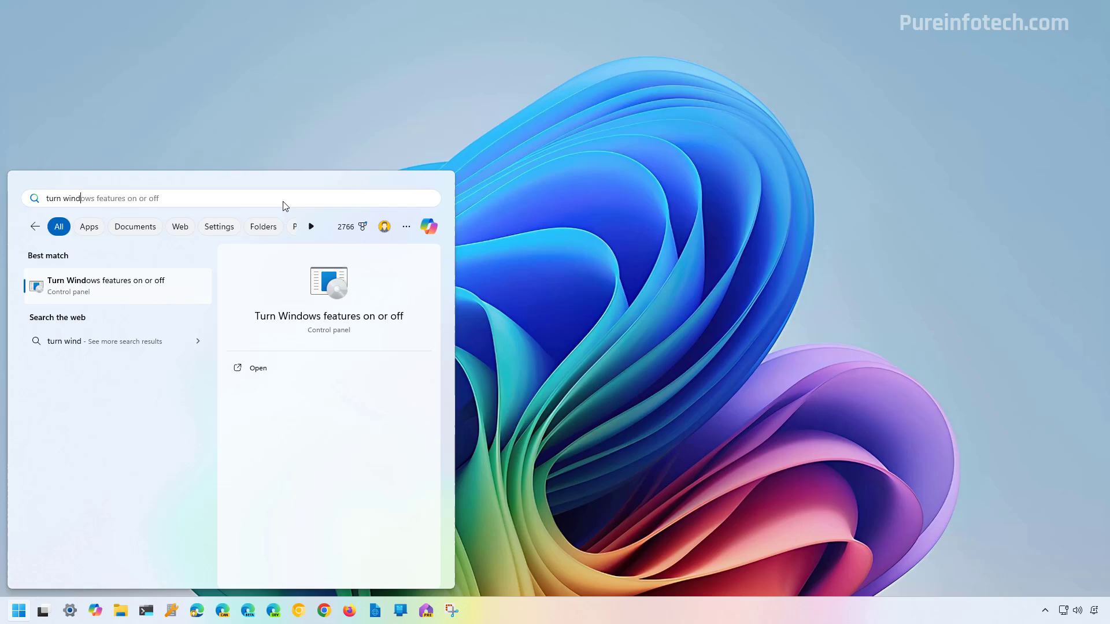
click(147, 295)
scroll(810, 262, down, 6)
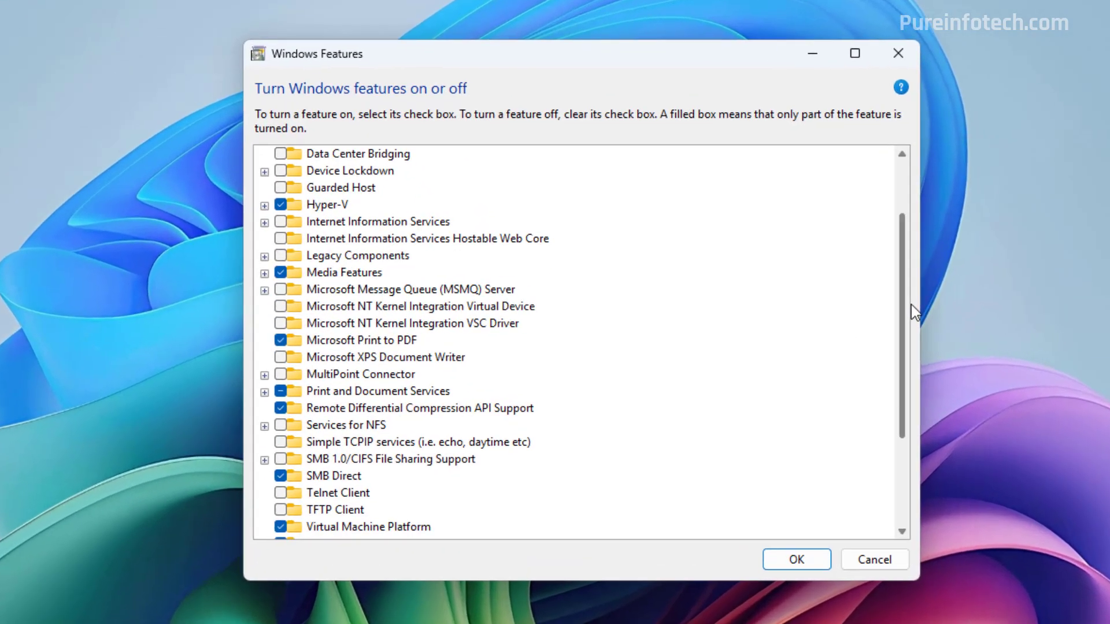
click(357, 485)
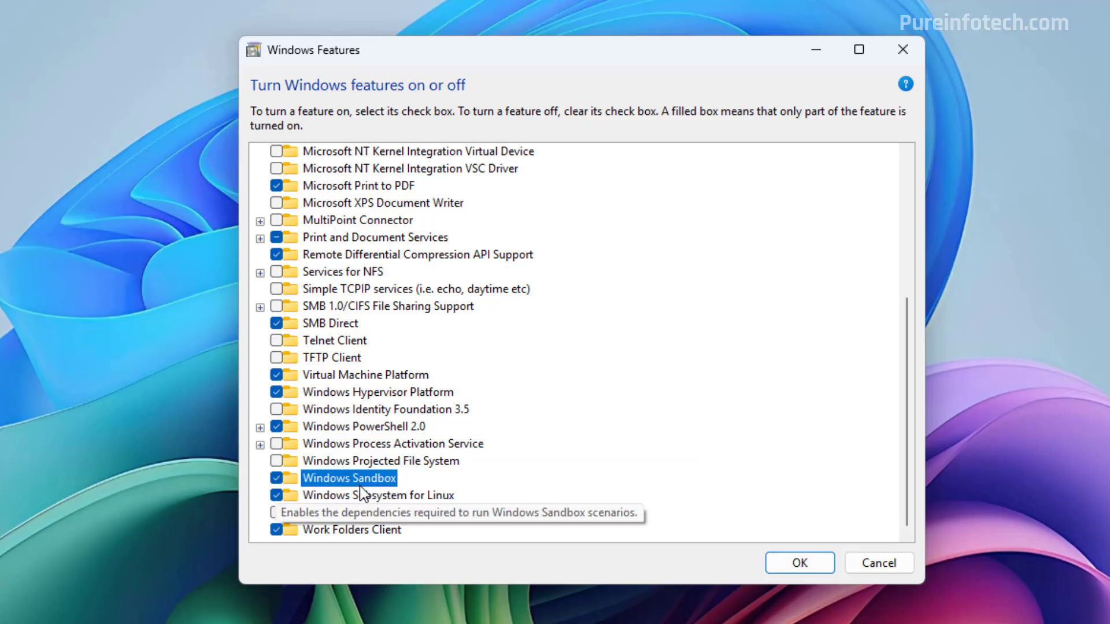
click(800, 567)
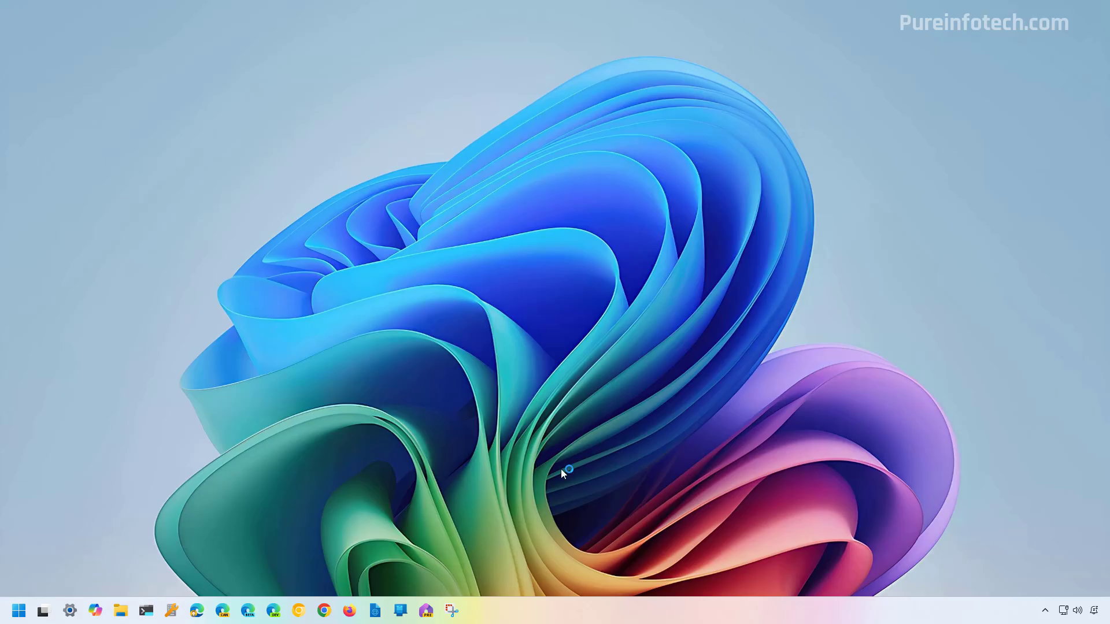
Uncheck Windows Sandbox in Turn Windows features on or off, apply, and restart now.
key(super)
text(sett)
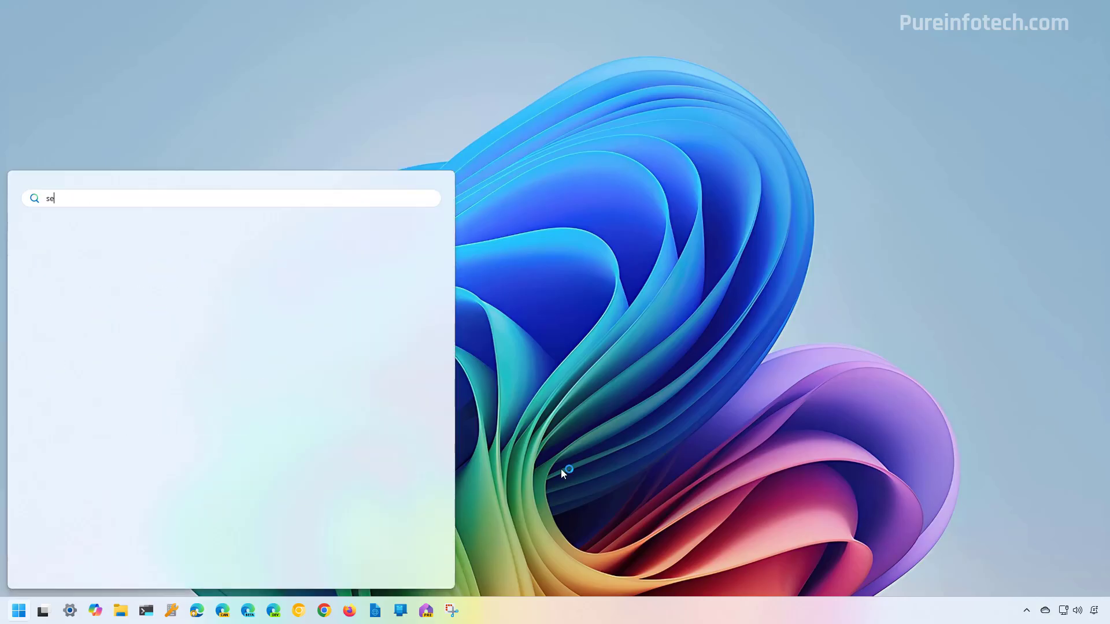
key(BackSpace)
key(BackSpace)
key(BackSpace)
key(BackSpace)
text(turn)
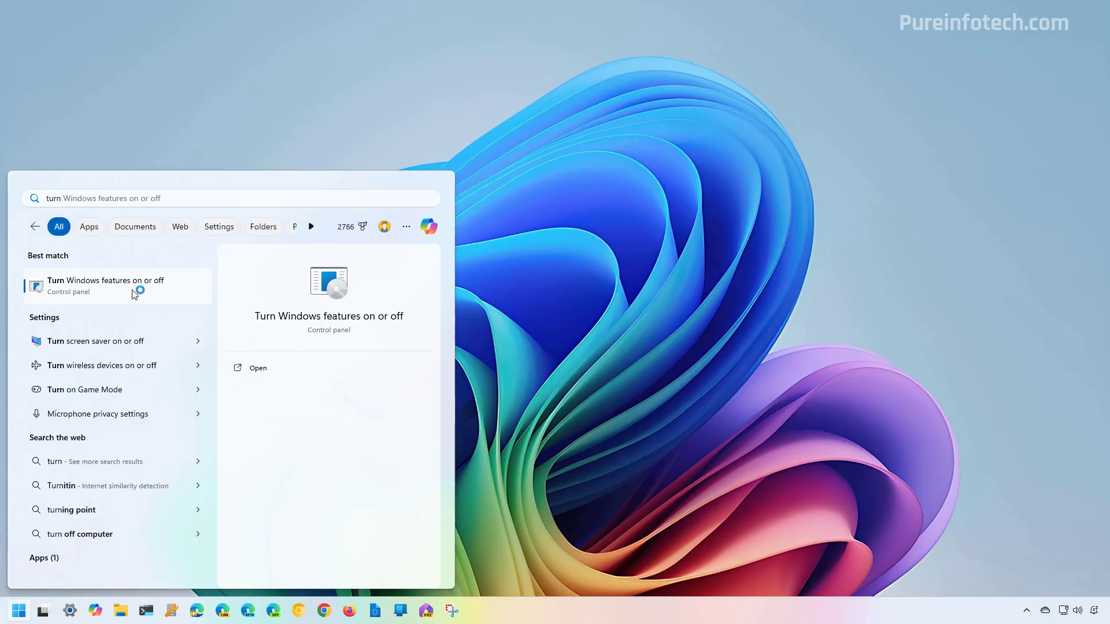
click(138, 287)
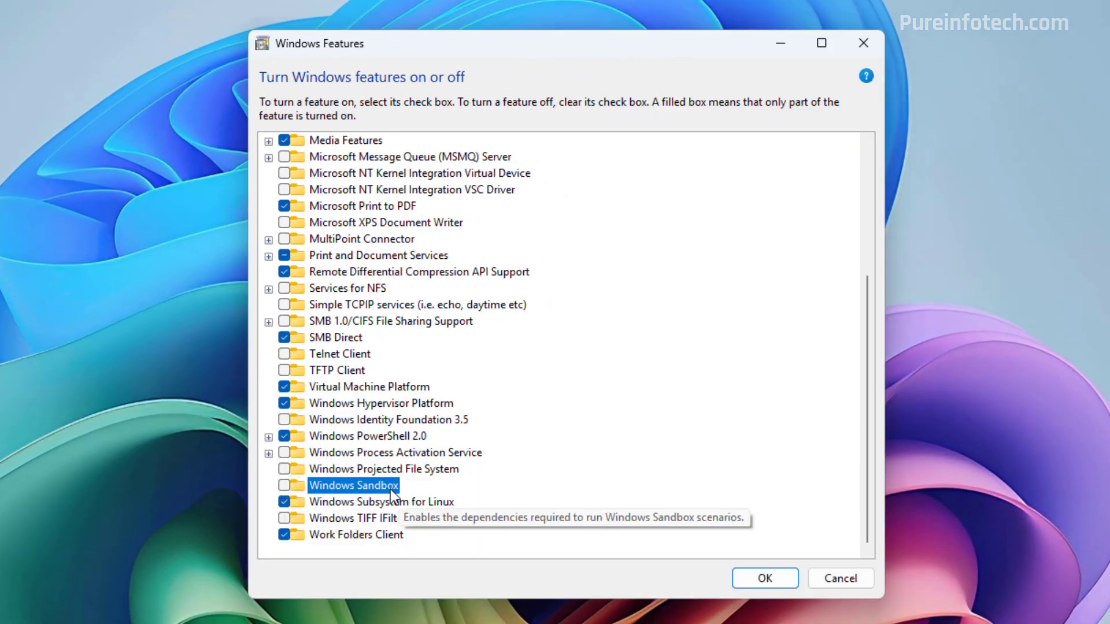
click(766, 578)
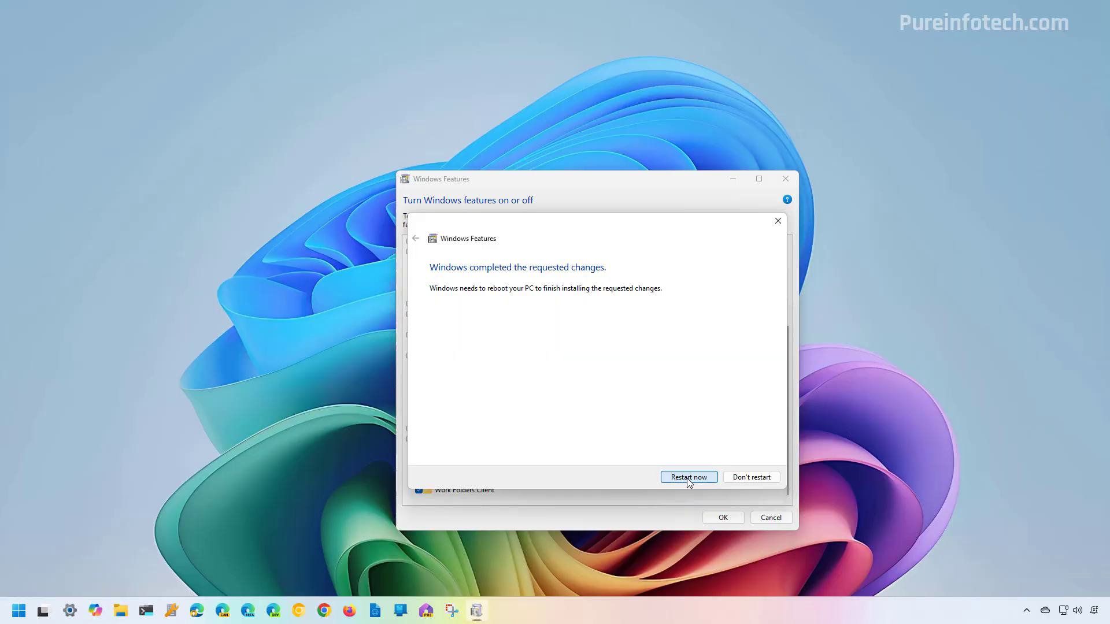
click(688, 477)
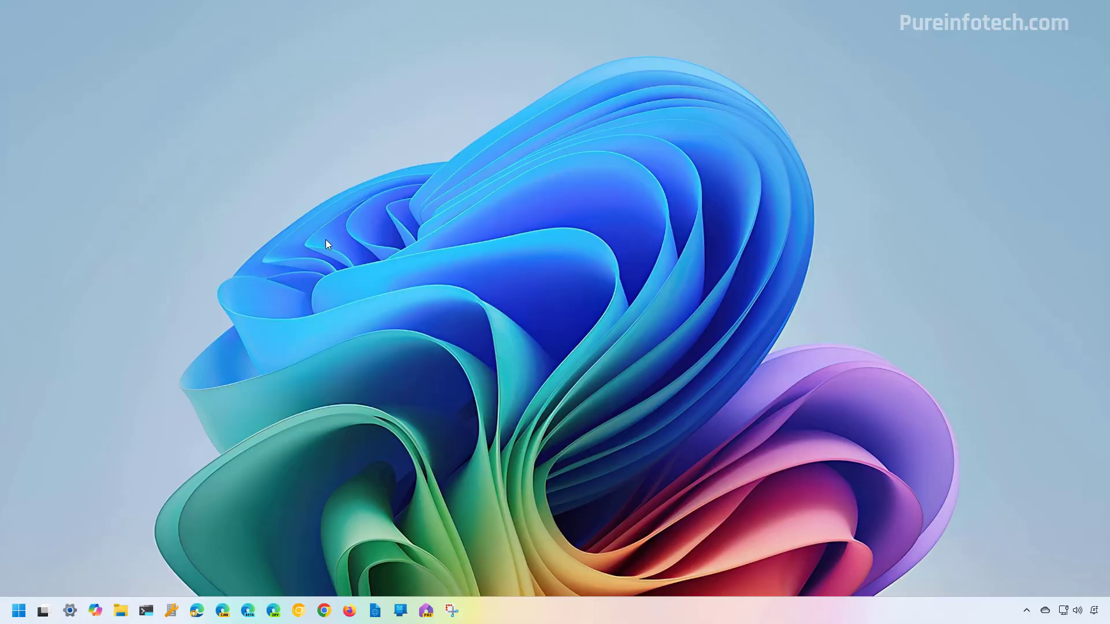
Run Terminal Preview as administrator with a Windows PowerShell tab, closing the Command Prompt tab.
key(super)
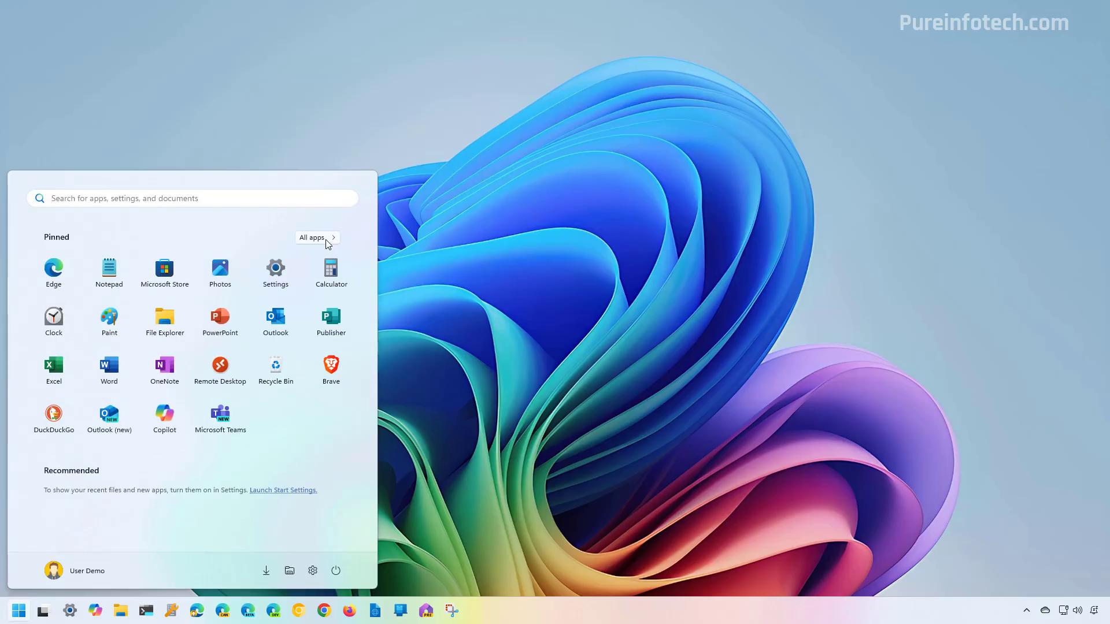
text(termin)
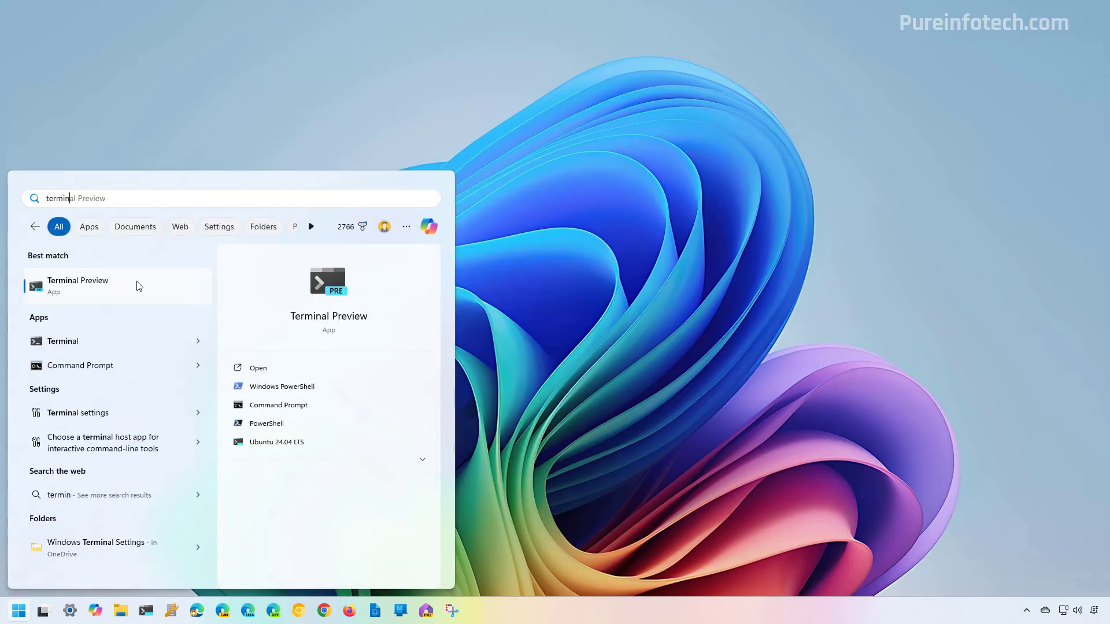
right_click(140, 284)
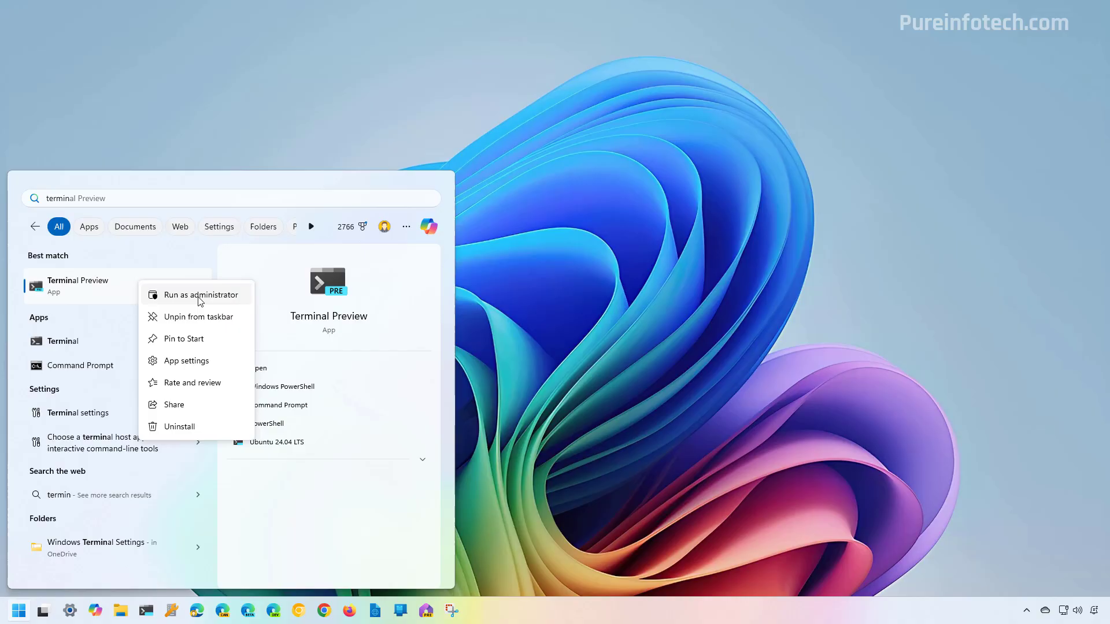
click(200, 296)
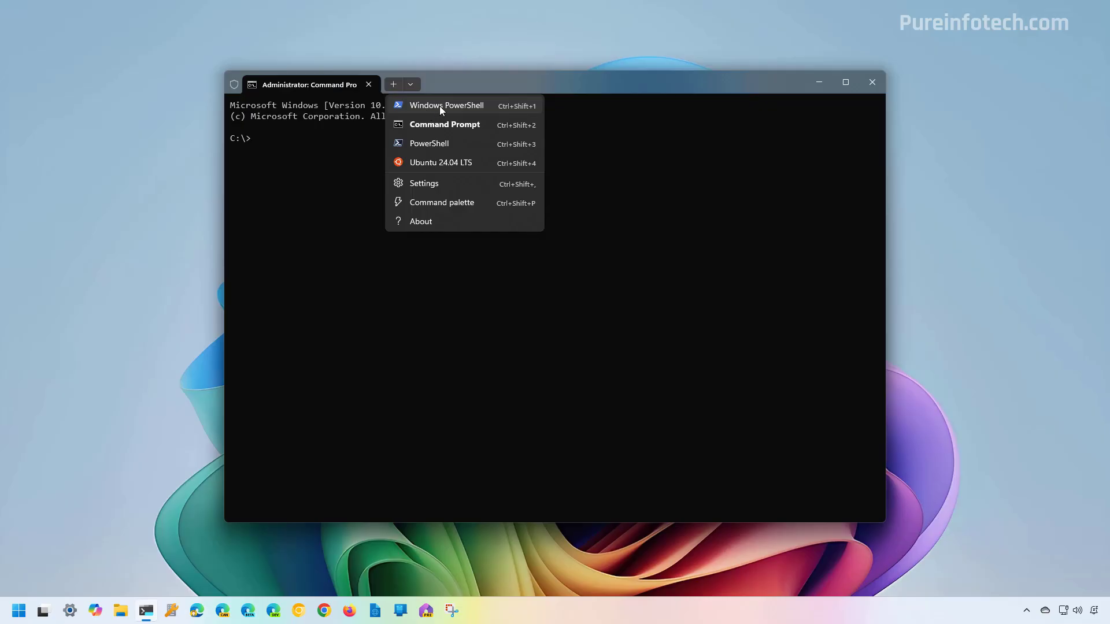
click(440, 105)
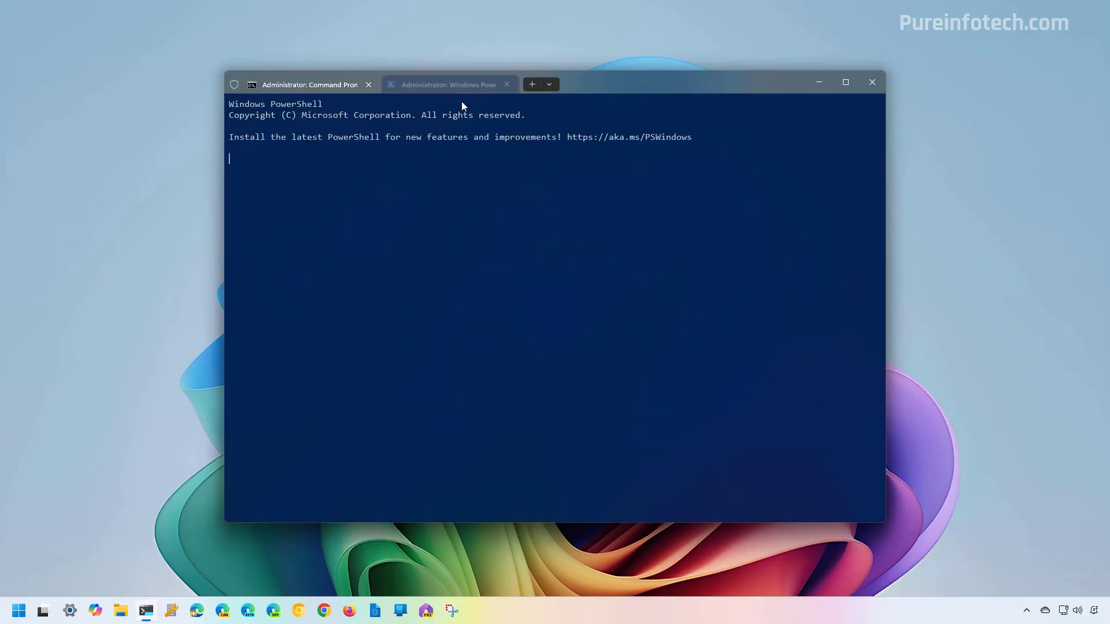
click(368, 85)
Run Enable-WindowsOptionalFeature -Online -FeatureName "Containers-DisposableClientVM" -All in PowerShell.
text(clear)
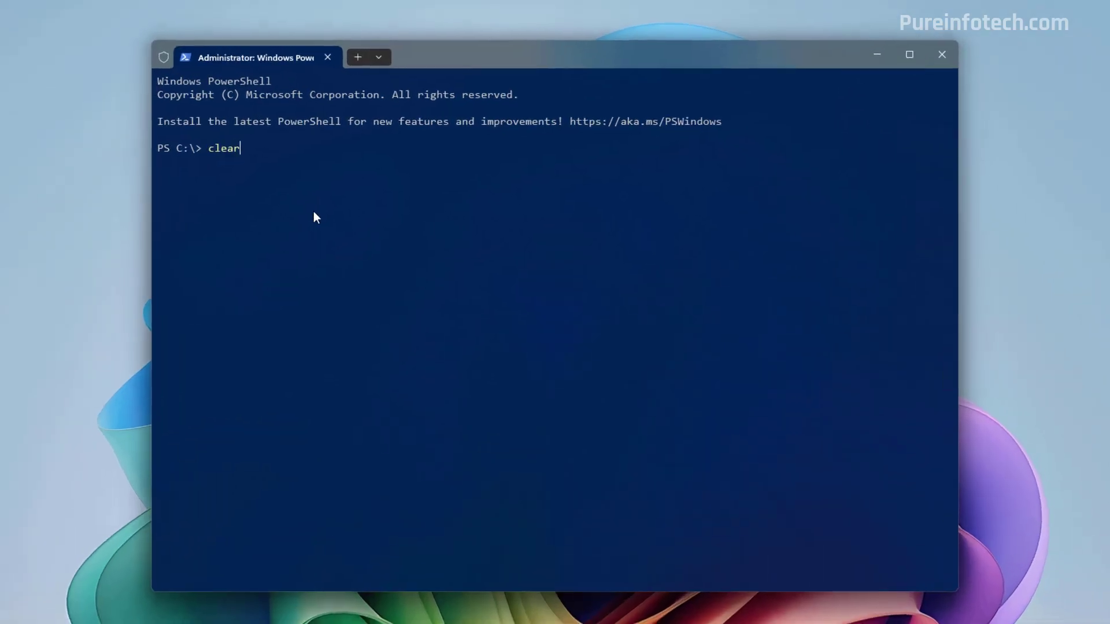
key(Return)
text(Enable-WindowsOptionalFeature -Online -FeatureName "Containers-DisposableClientVM" -All)
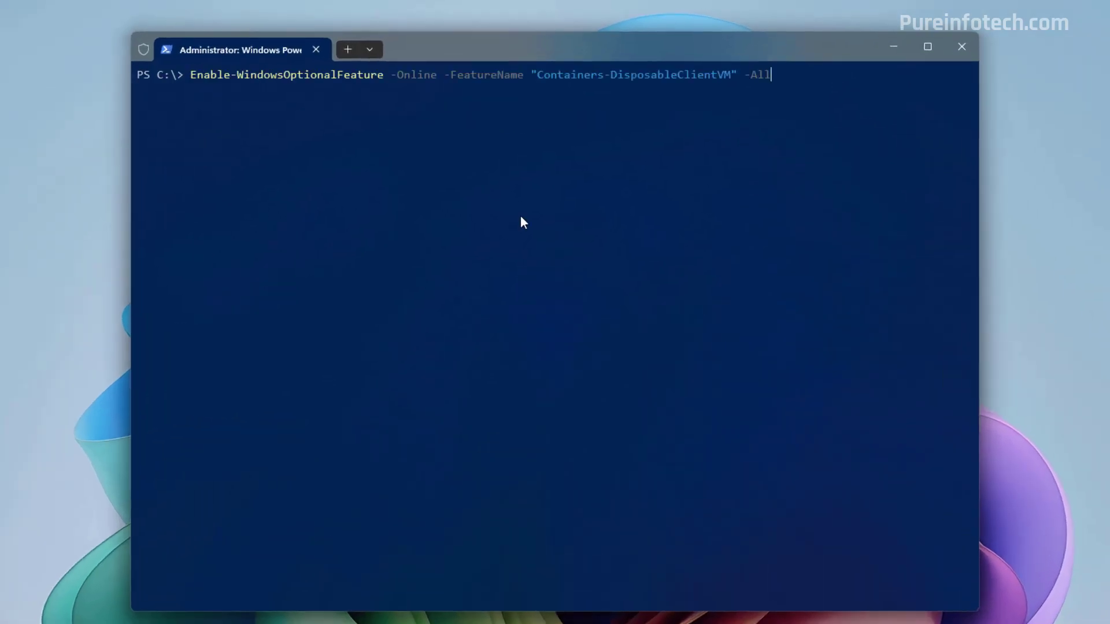
key(ctrl+plus)
key(ctrl+plus)
key(ctrl+plus)
key(ctrl+plus)
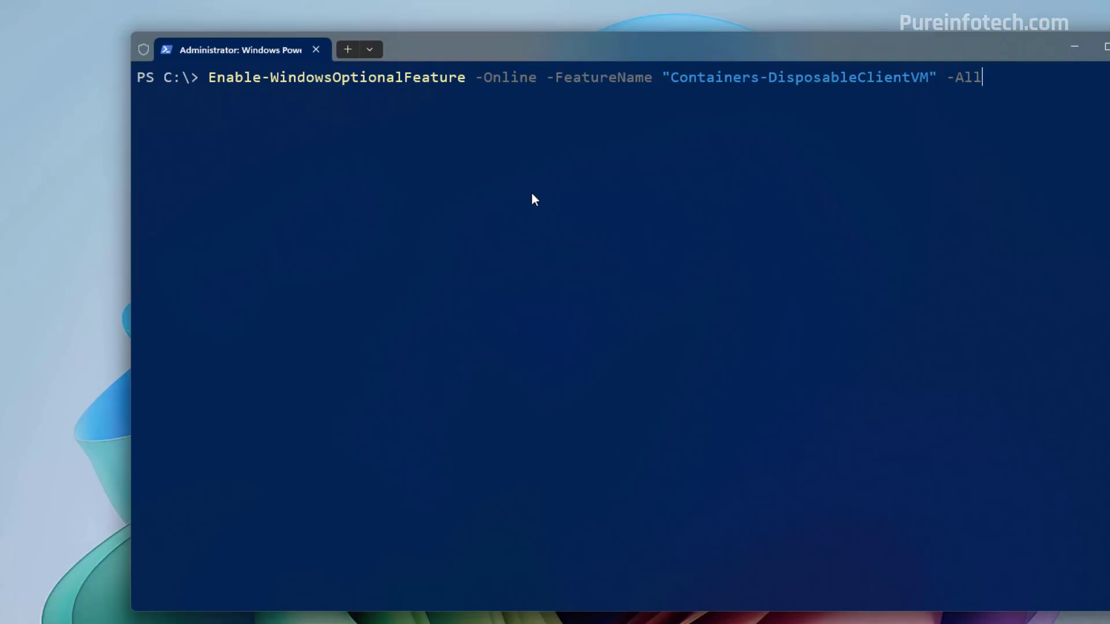
key(Return)
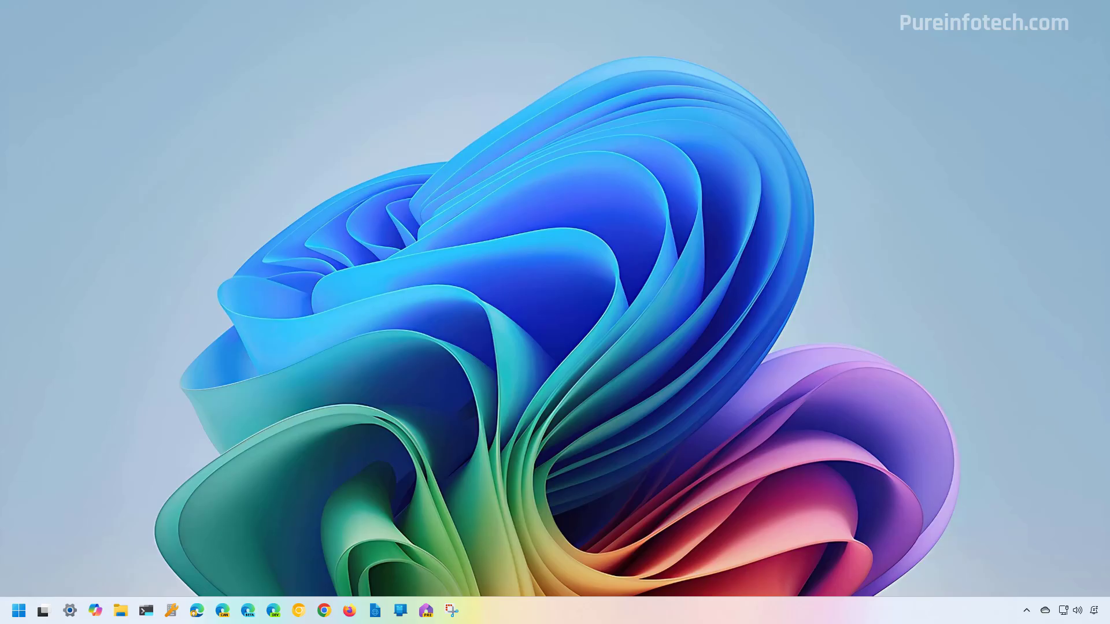
Launch Terminal Preview as administrator from a 'ter' Start search.
key(super)
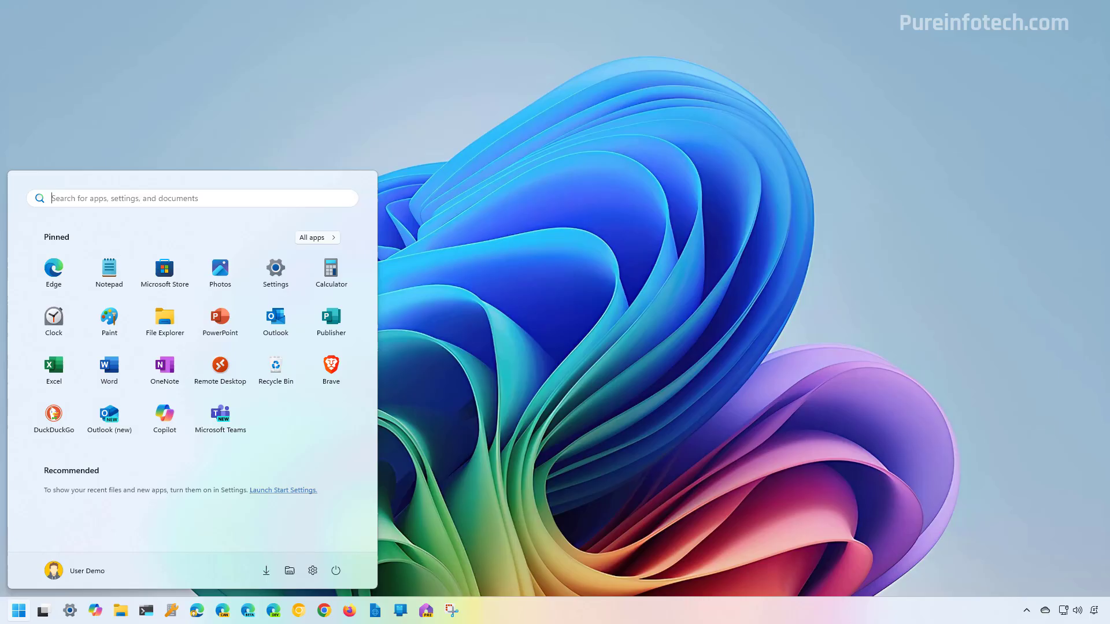
text(ter)
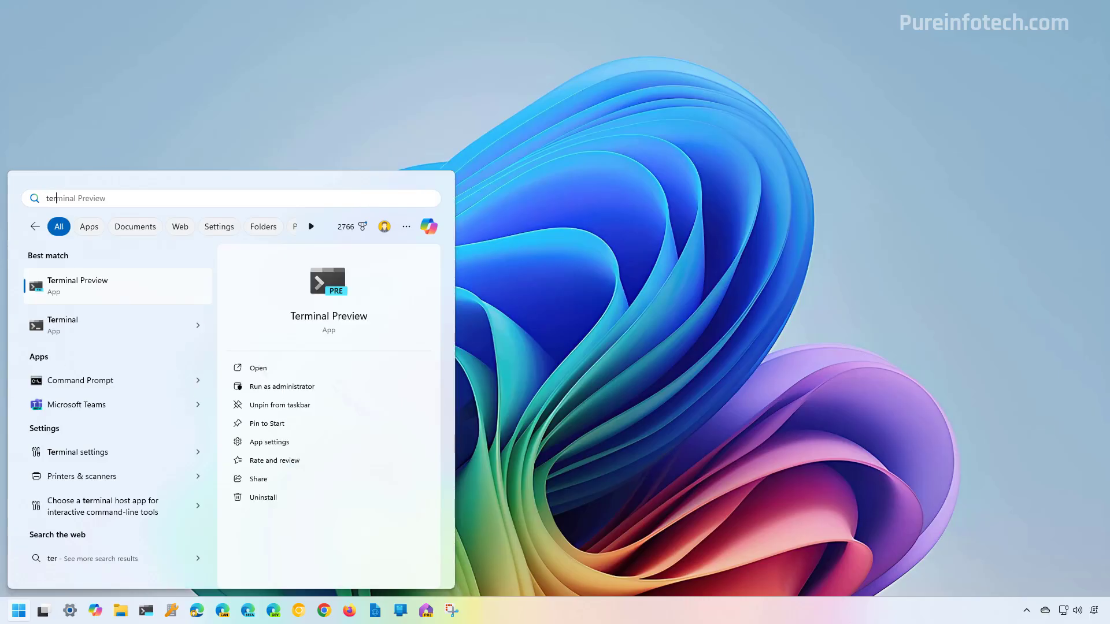
right_click(182, 305)
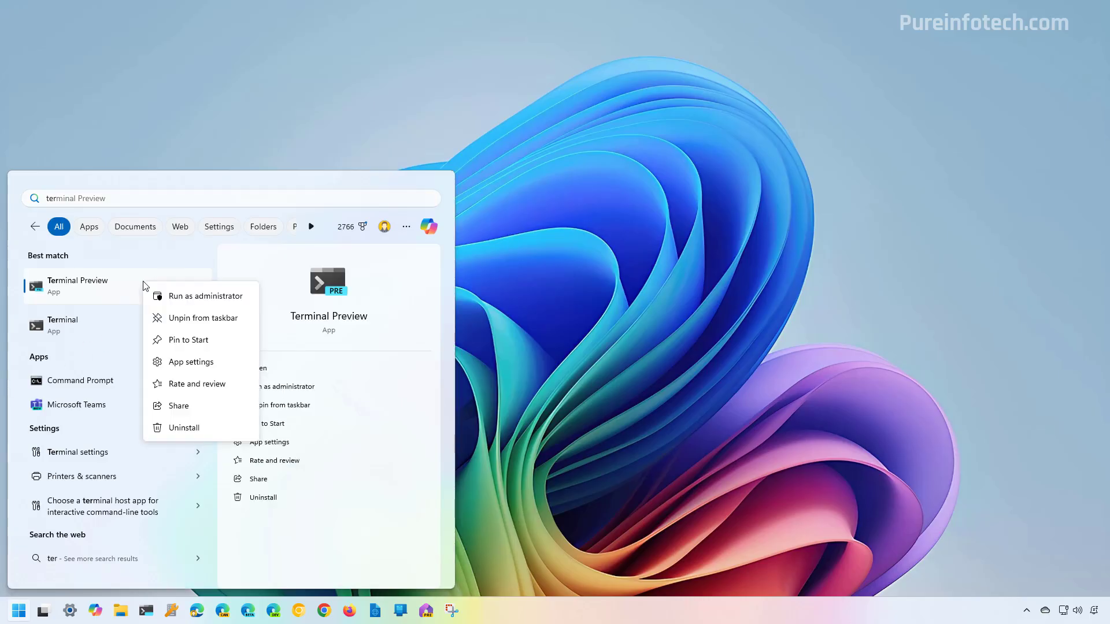
click(196, 298)
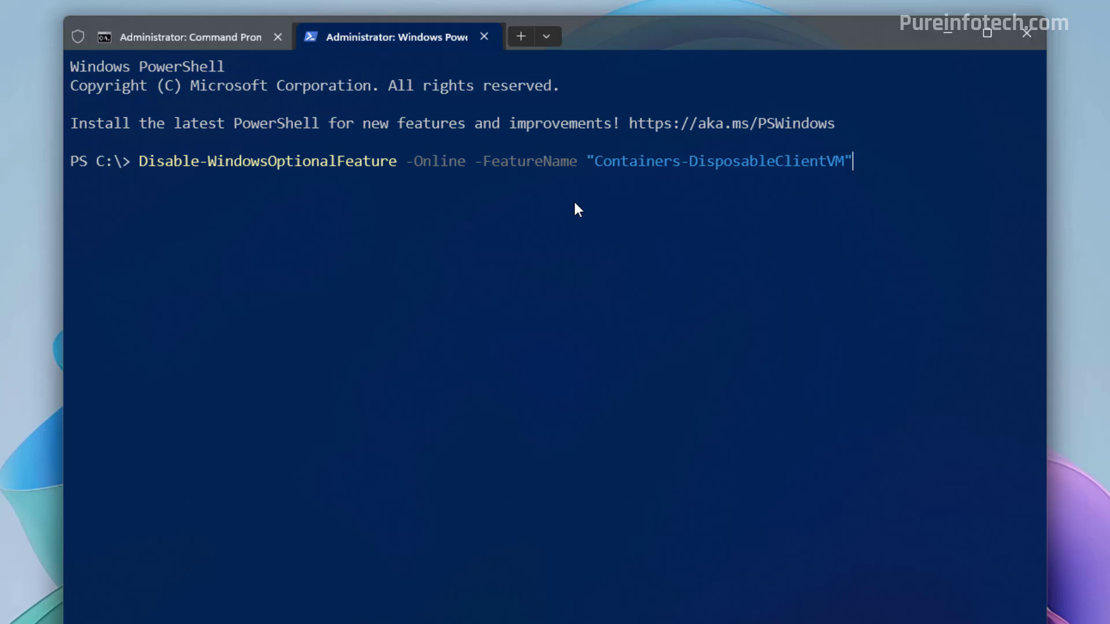
Run Disable-WindowsOptionalFeature for Containers-DisposableClientVM and answer Y to restart.
key(Return)
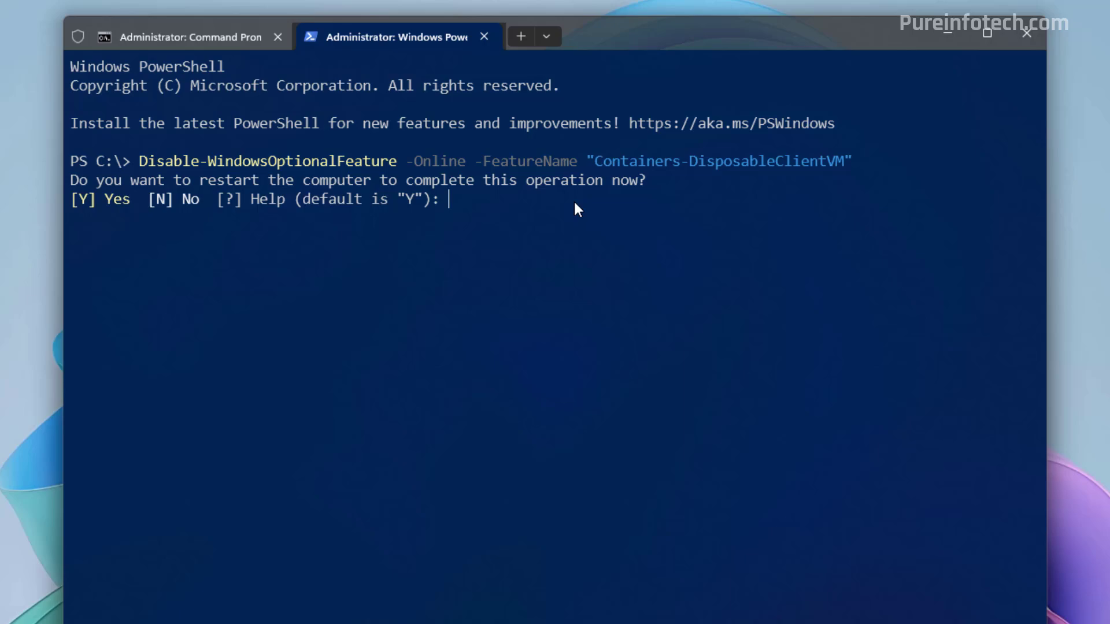
text(Y)
key(Return)
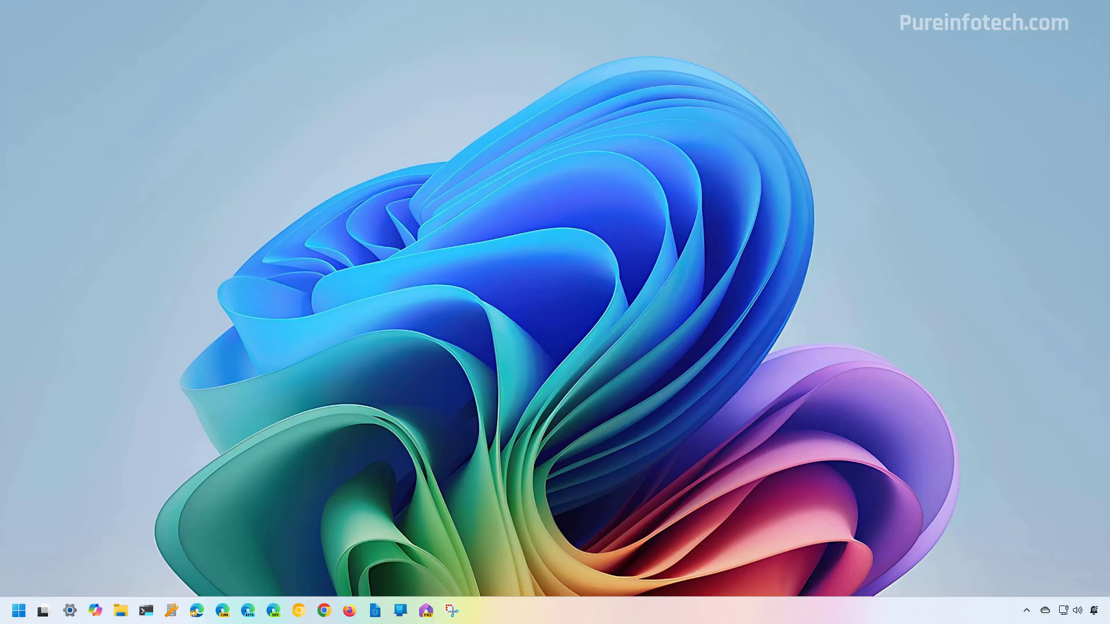
Launch Terminal Preview as administrator from a 'termin' Start search.
key(super)
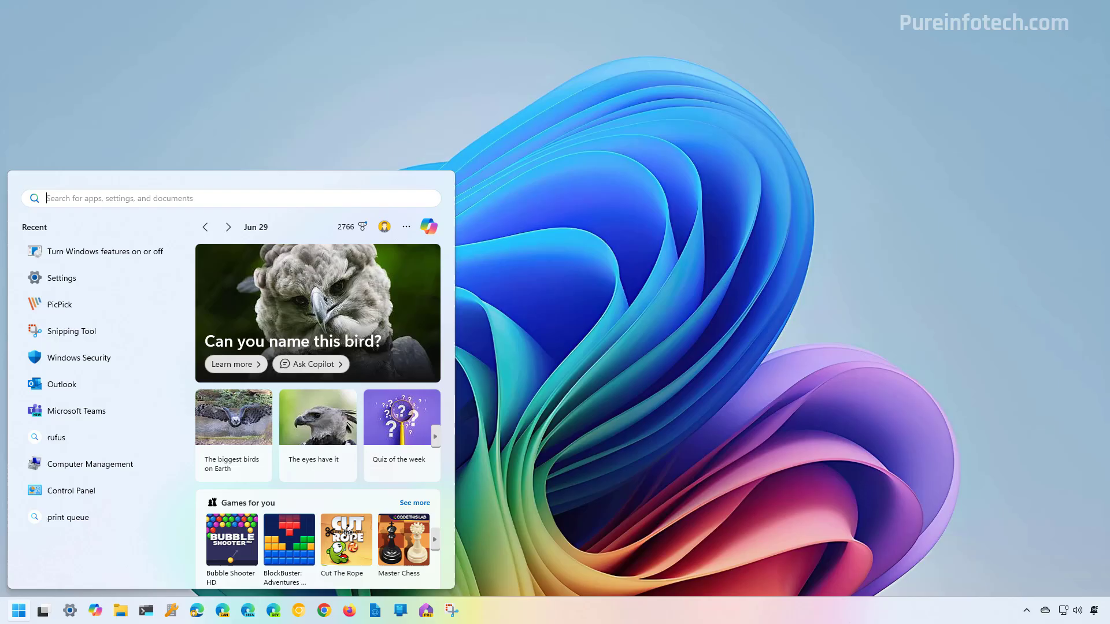
text(t)
key(BackSpace)
text(te)
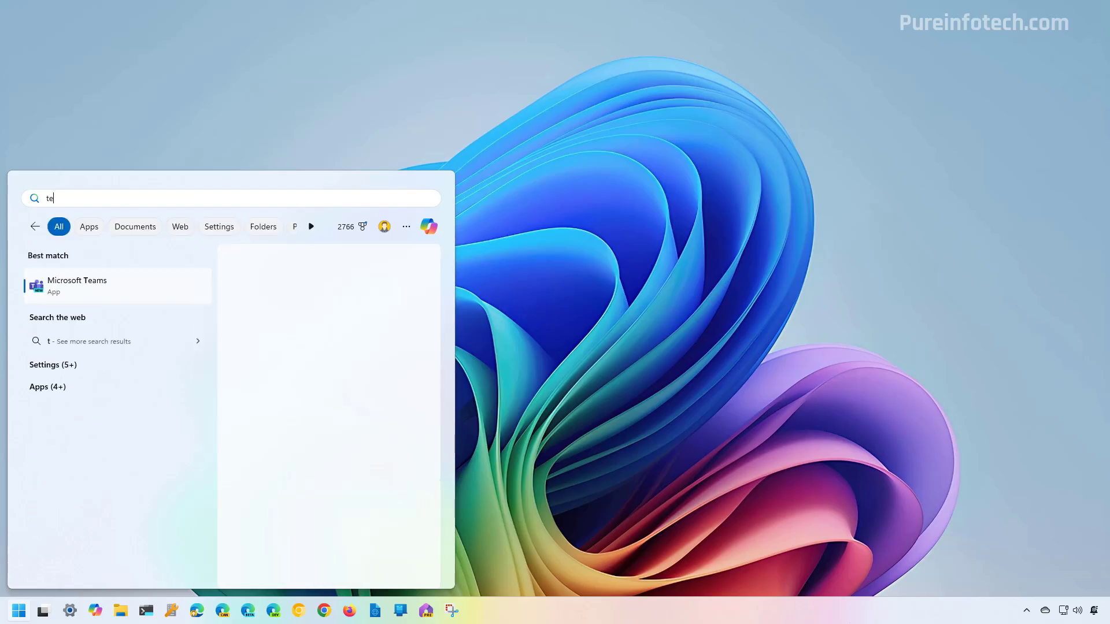
text(rmin)
right_click(138, 289)
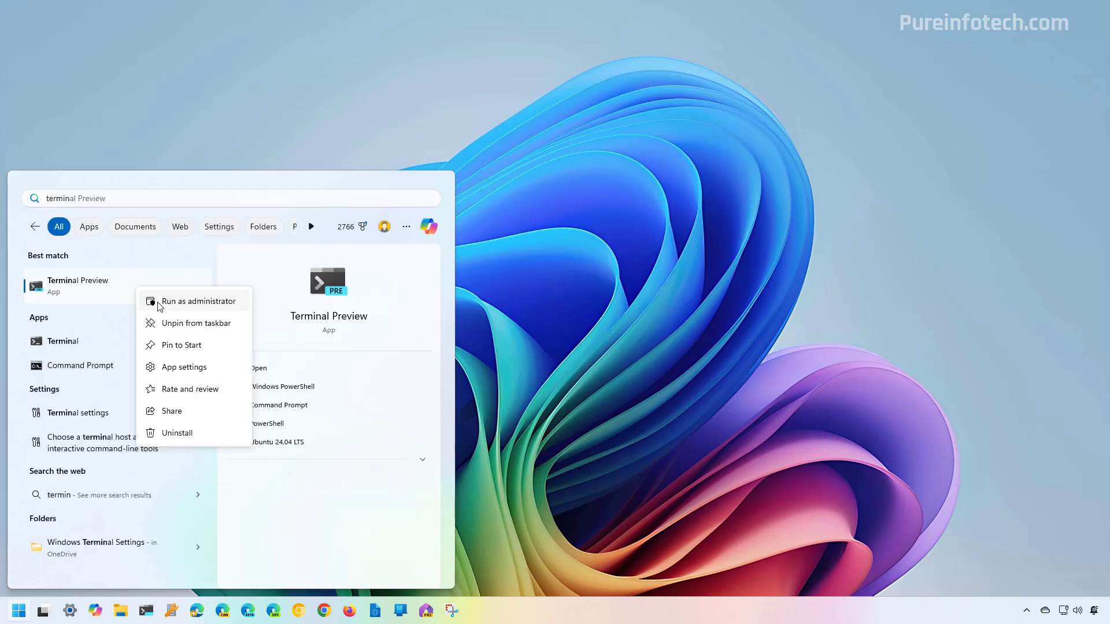
click(199, 301)
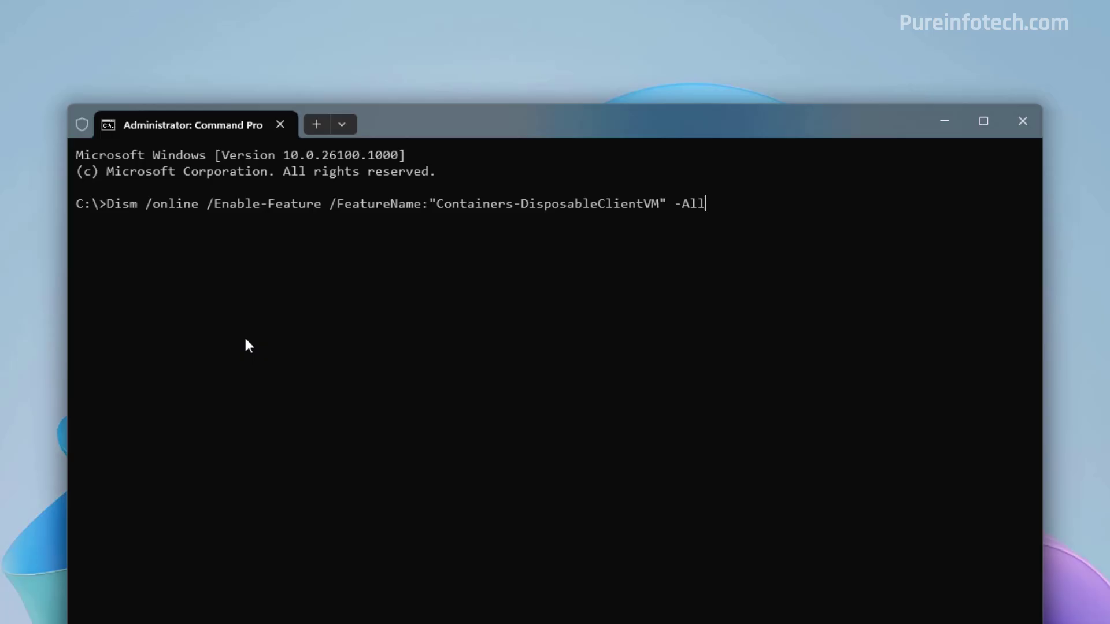
Run Dism /online /Enable-Feature for Containers-DisposableClientVM with -All, confirming the restart with y.
key(ctrl+plus)
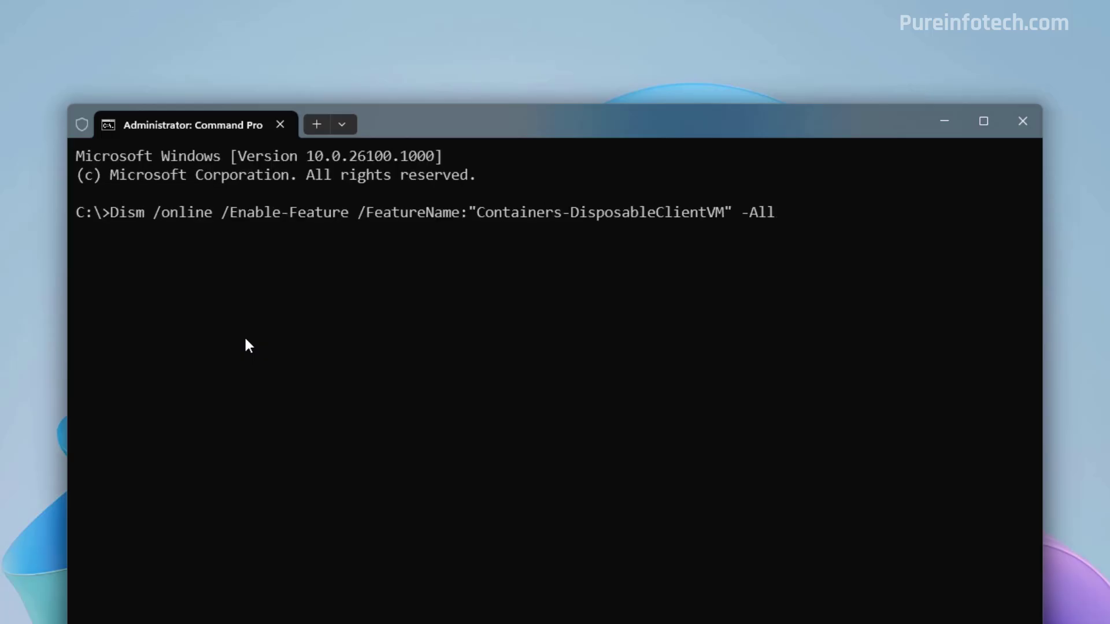
key(Return)
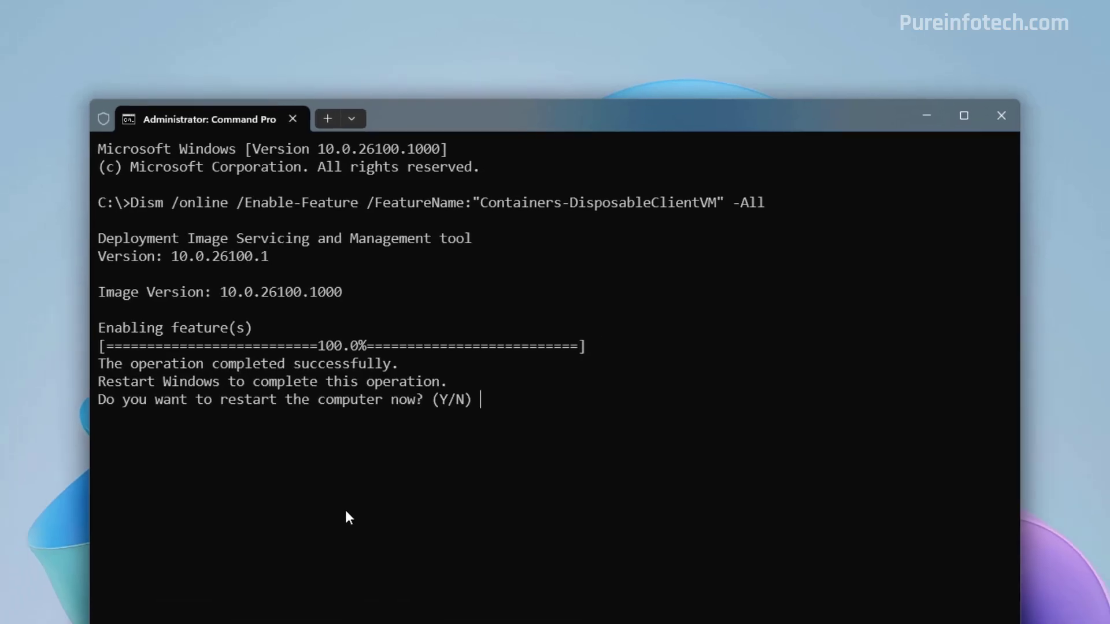
key(y)
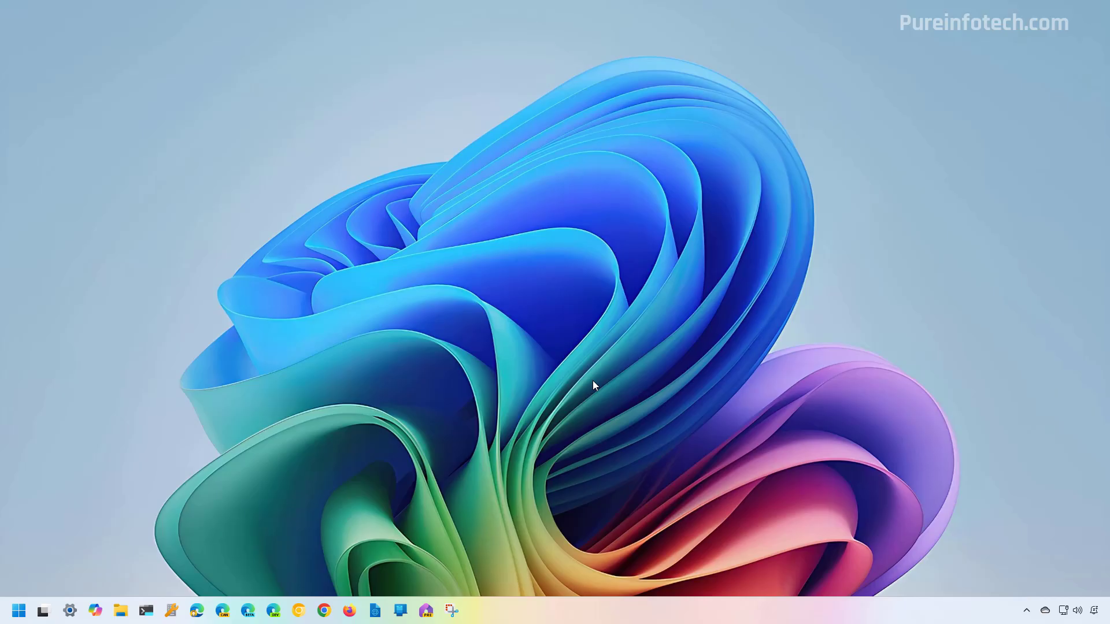
Prepare Dism /online /Disable-Feature for Containers-DisposableClientVM in admin Terminal Preview, then minimize it.
key(super)
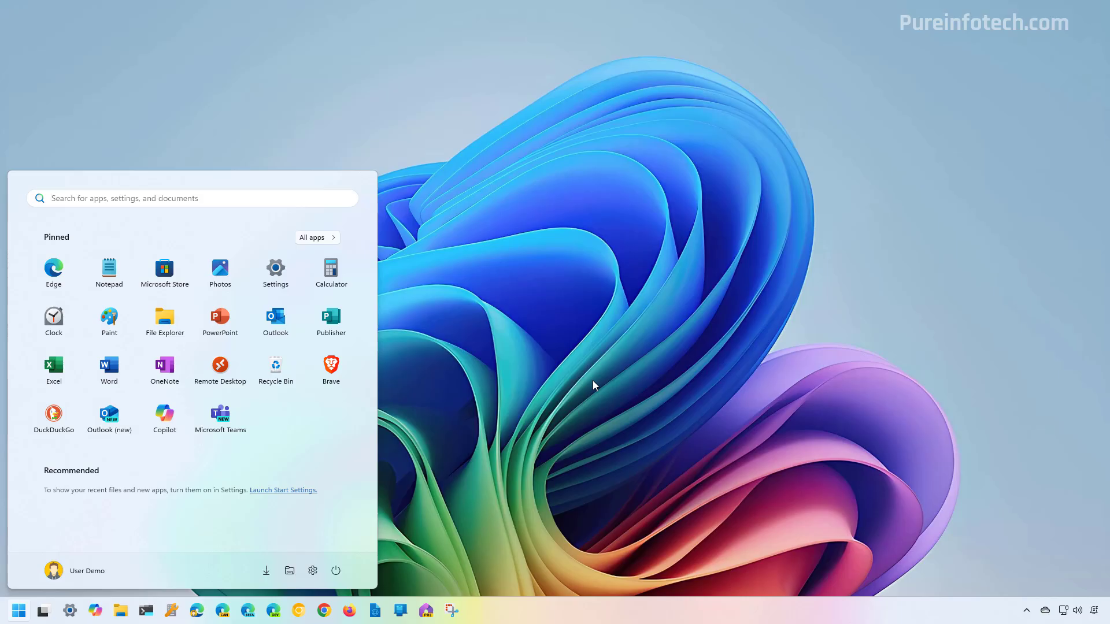
text(ter)
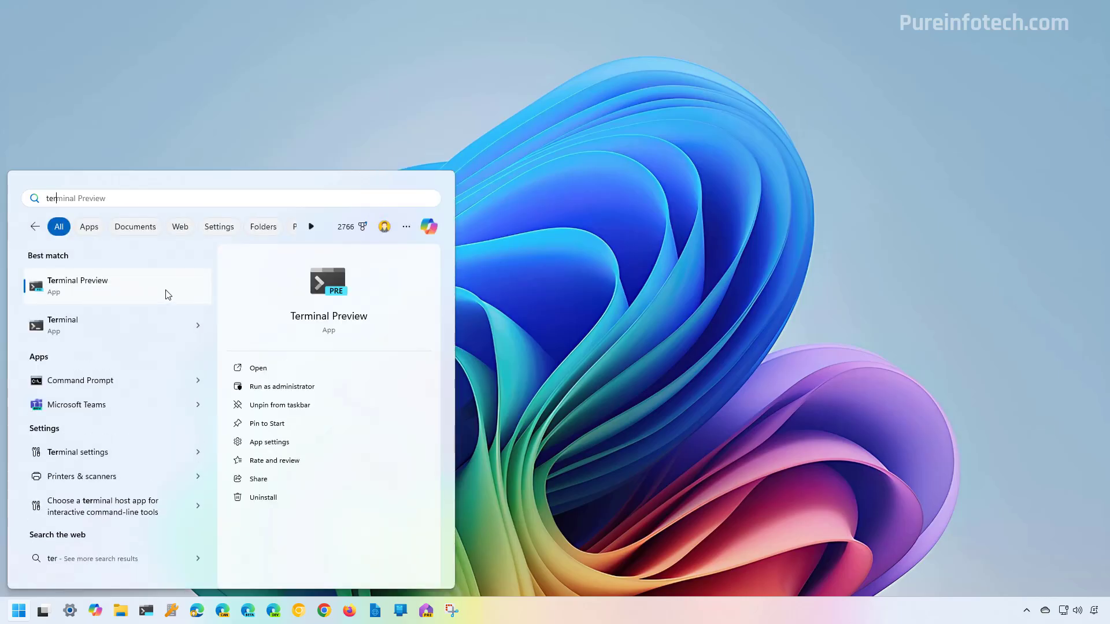
right_click(166, 292)
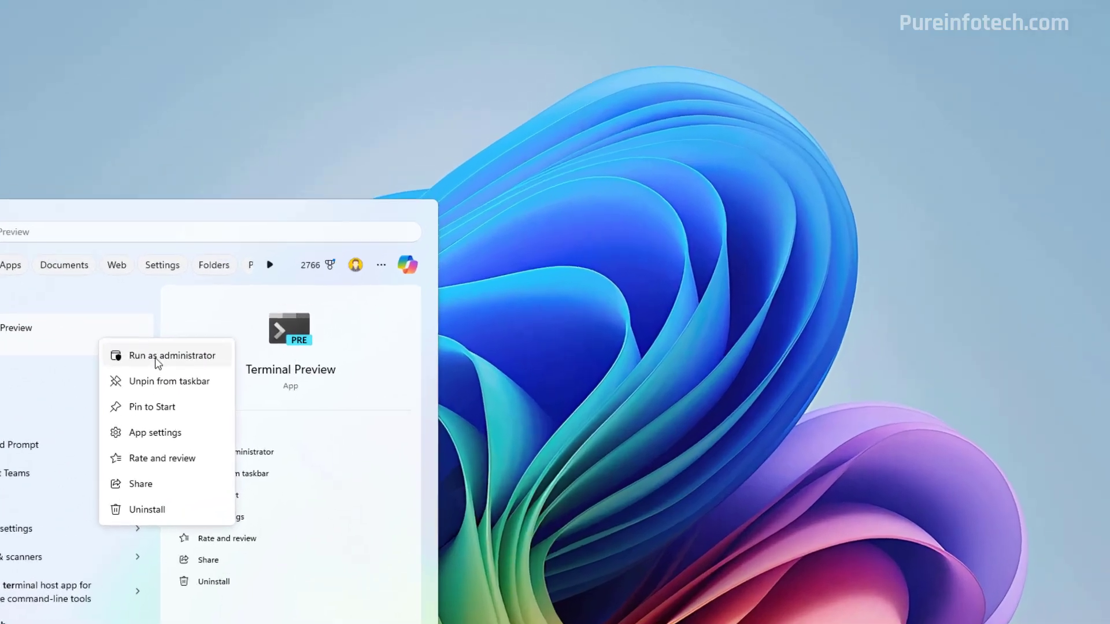
click(212, 306)
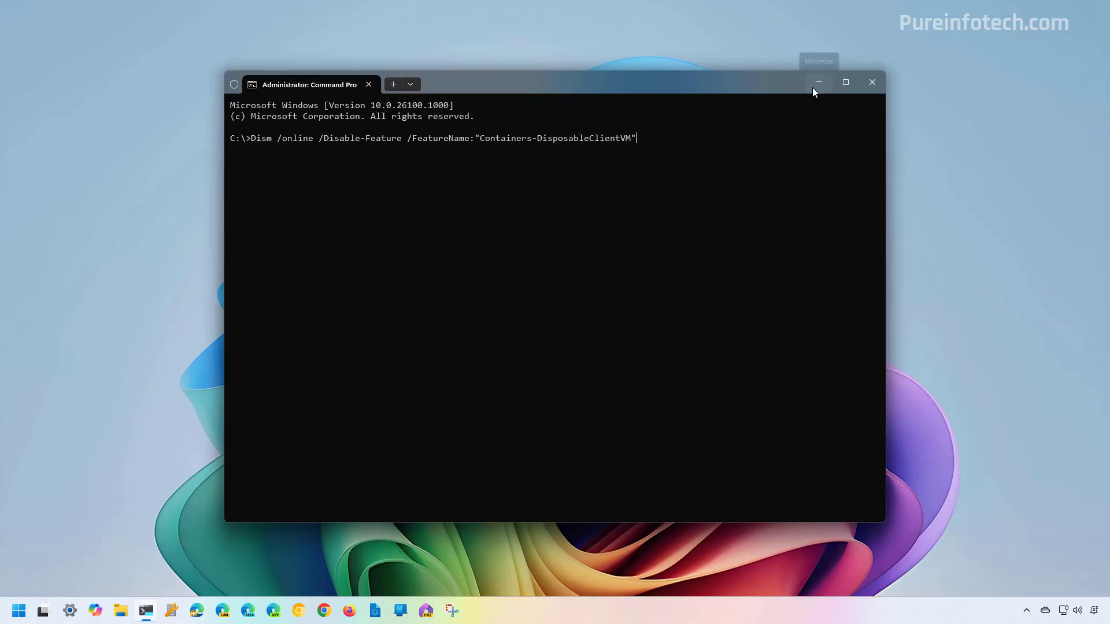
click(815, 84)
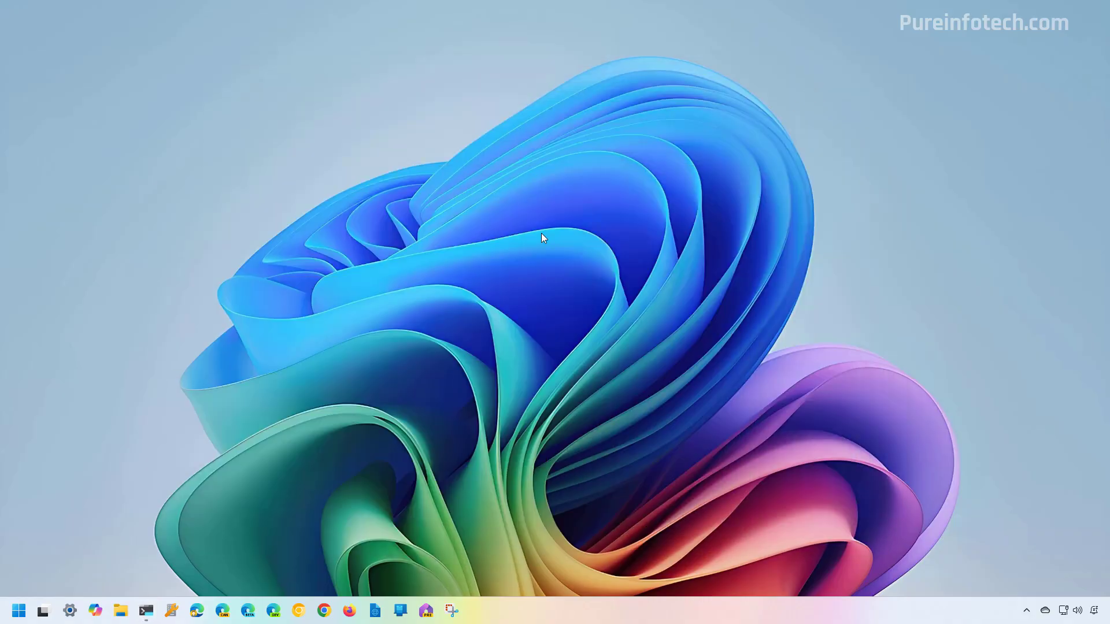
Search Start for 'san' and launch Windows Sandbox.
key(super)
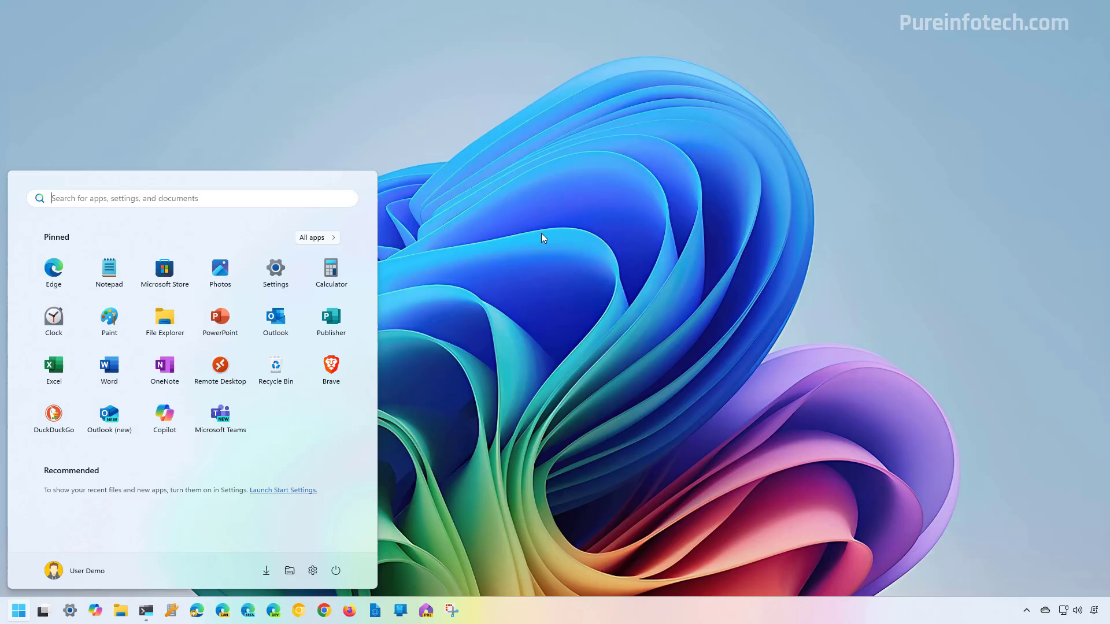
text(san)
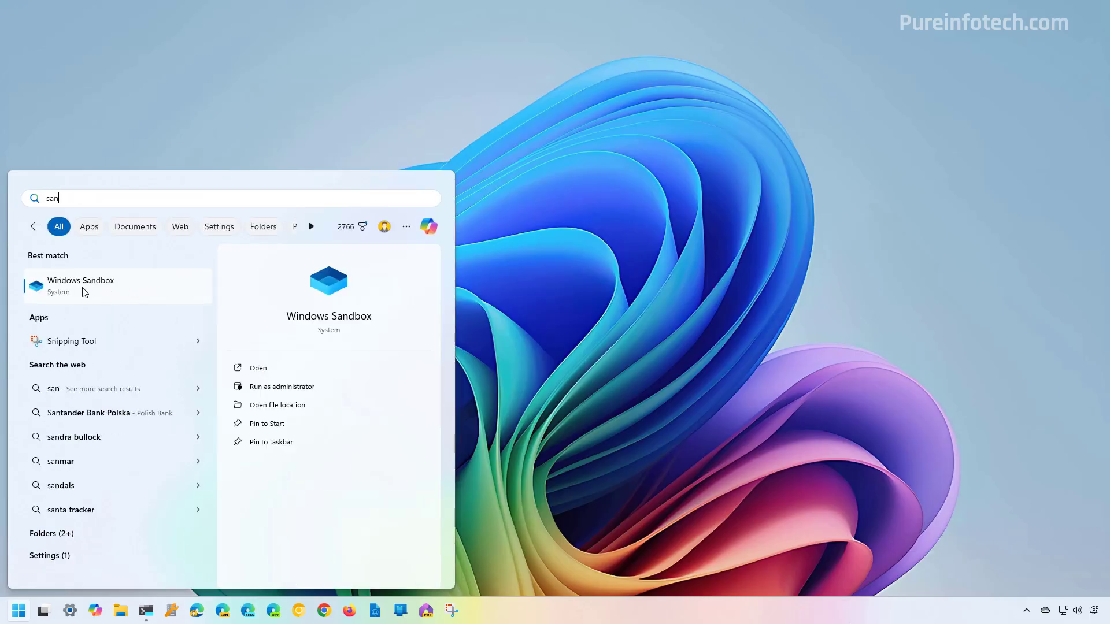
click(197, 284)
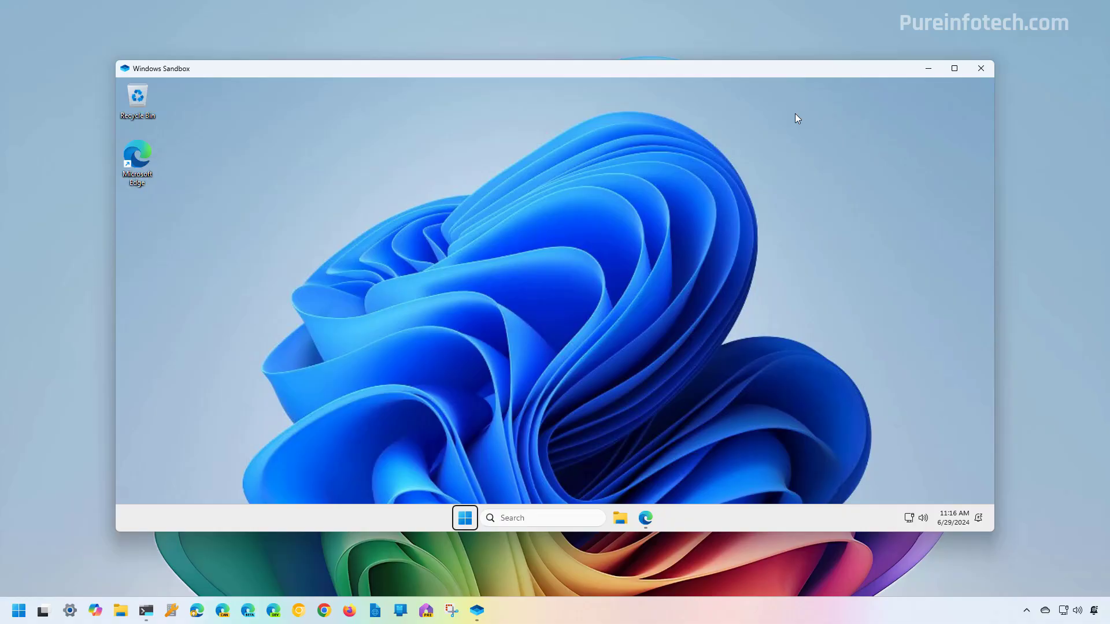
Copy rufus-4.5 (2).exe from the host's Downloads folder in File Explorer.
click(120, 610)
drag(436, 120, 380, 120)
click(164, 317)
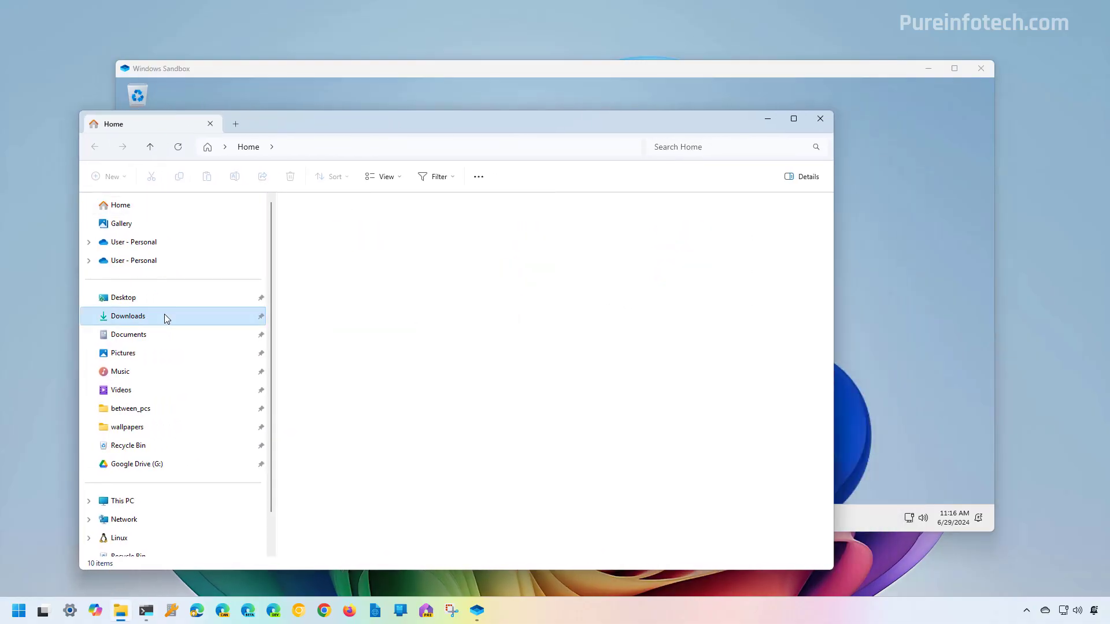
drag(454, 123, 401, 182)
drag(280, 371, 315, 370)
right_click(316, 371)
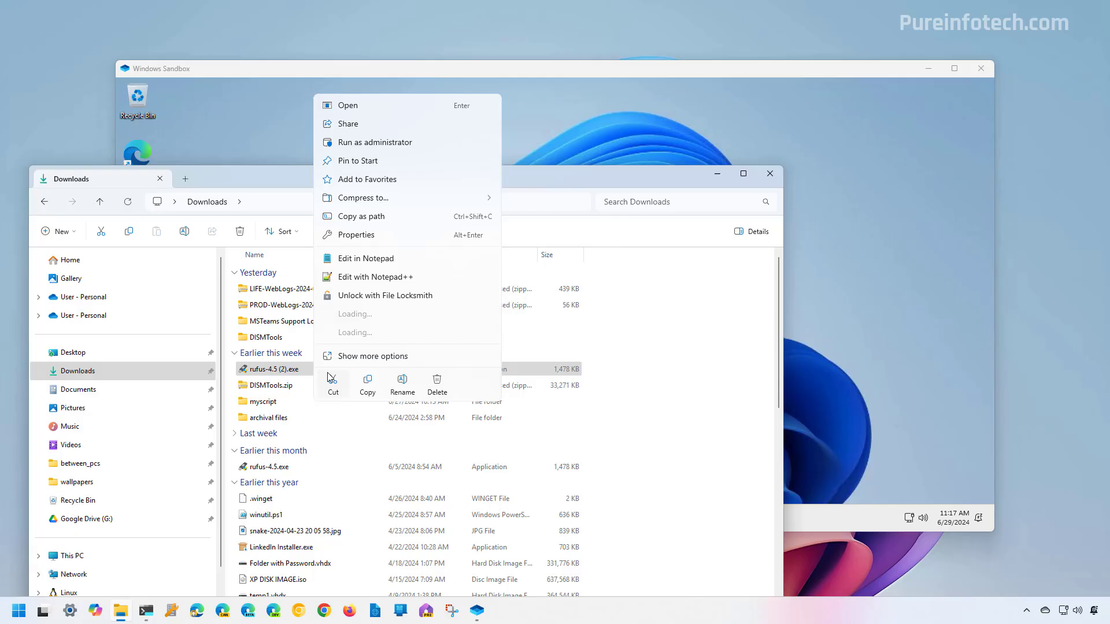
click(368, 383)
Paste rufus-4.5 (2) into the sandbox's Downloads folder.
click(717, 174)
key(super+e)
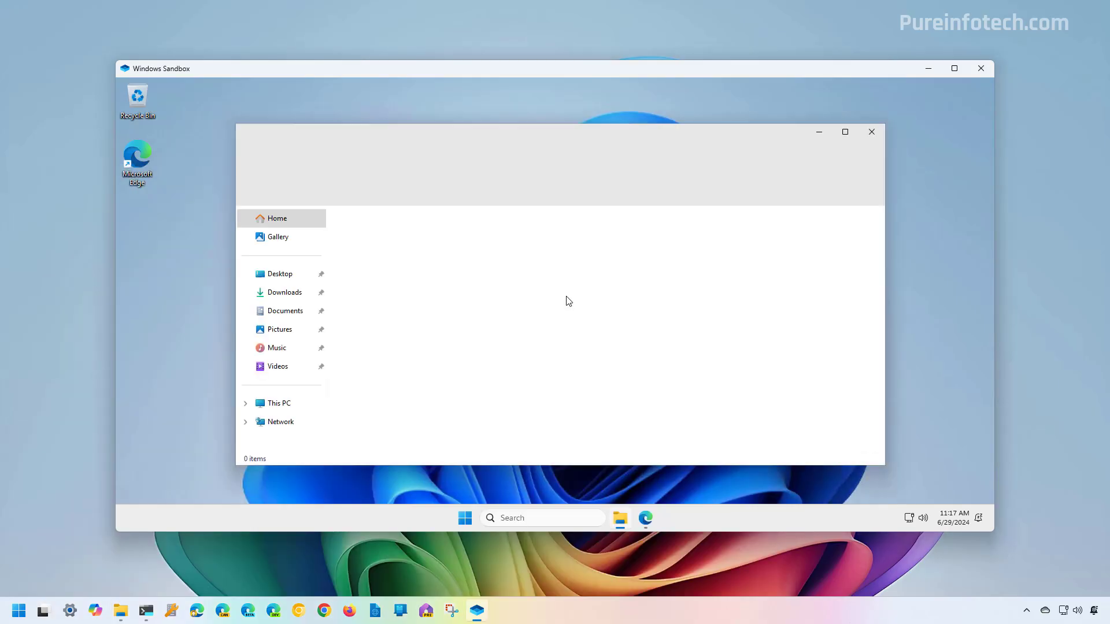
click(305, 296)
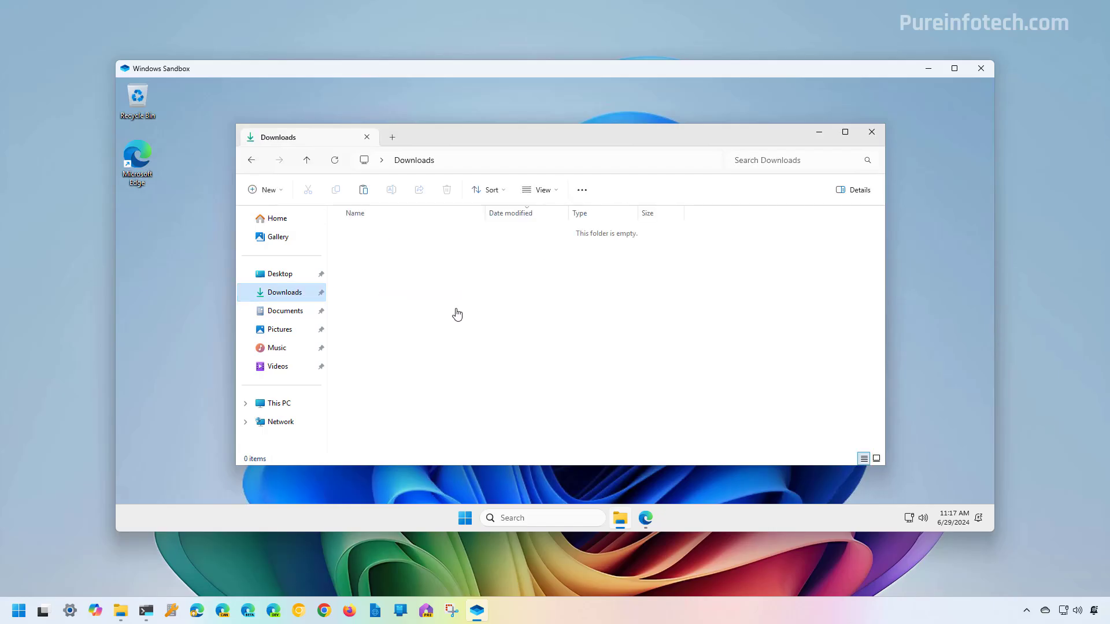
right_click(457, 313)
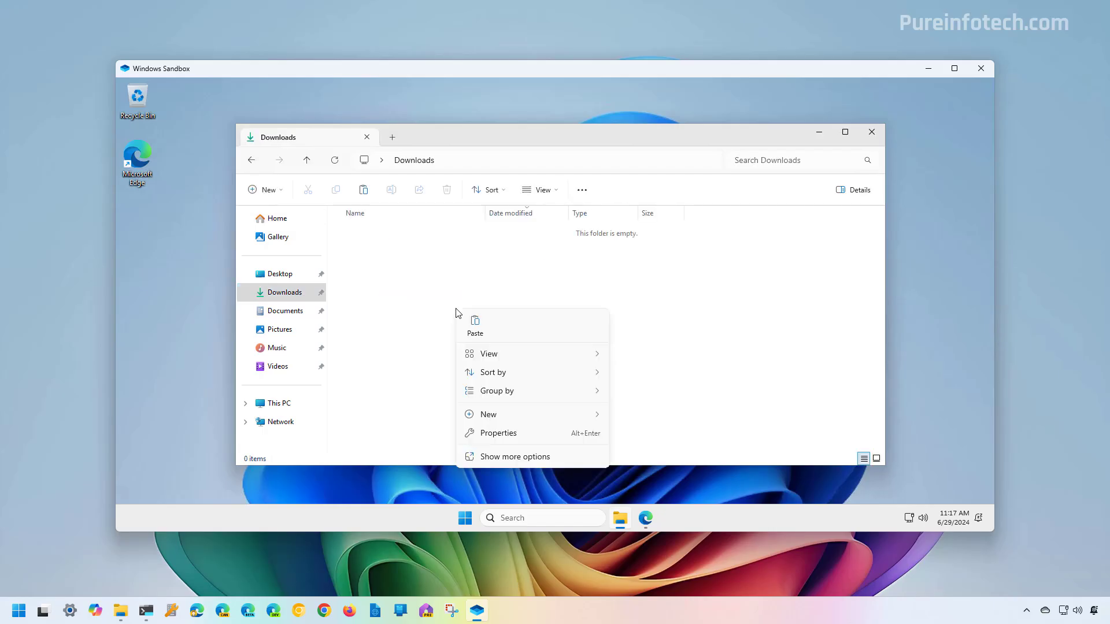
click(480, 327)
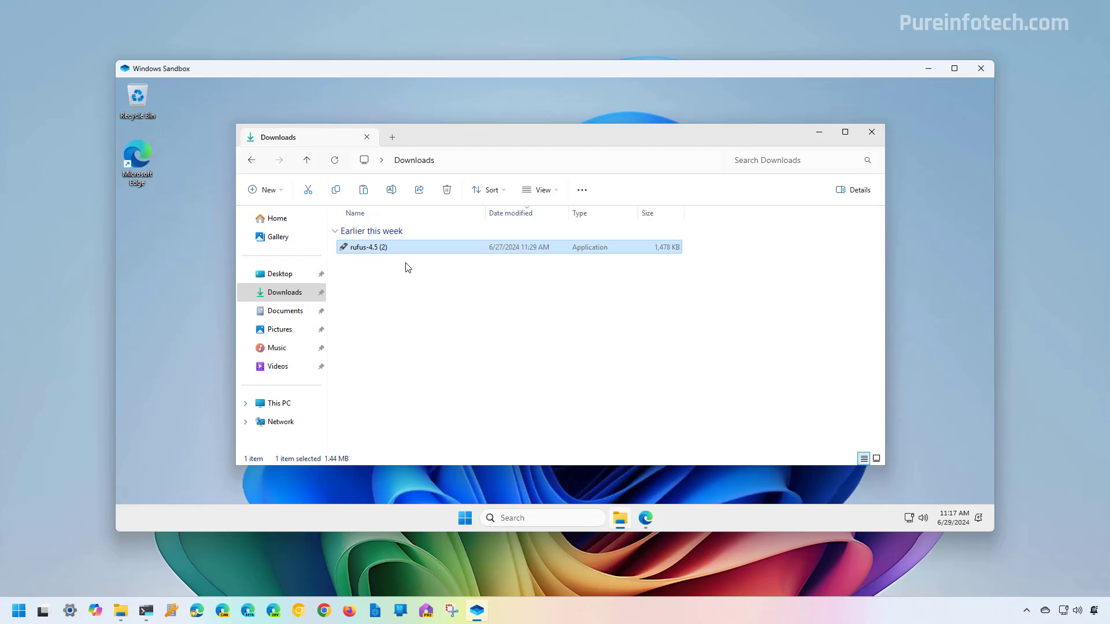
Run rufus-4.5 (2) inside the sandbox, close Downloads, then close Windows Sandbox, confirming its contents are discarded.
double_click(389, 248)
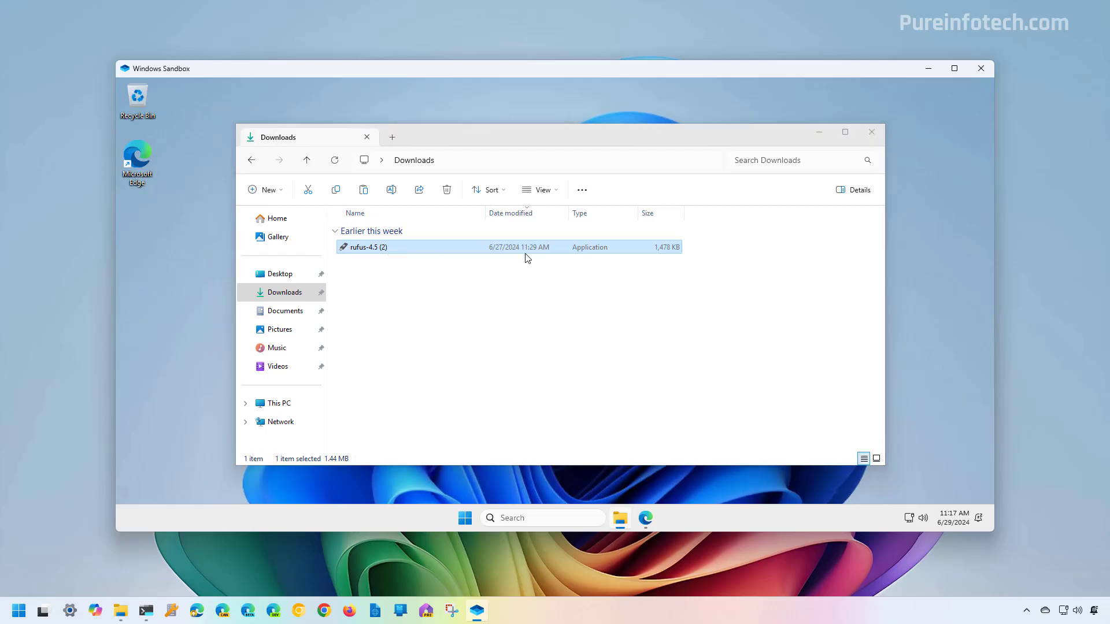
click(871, 132)
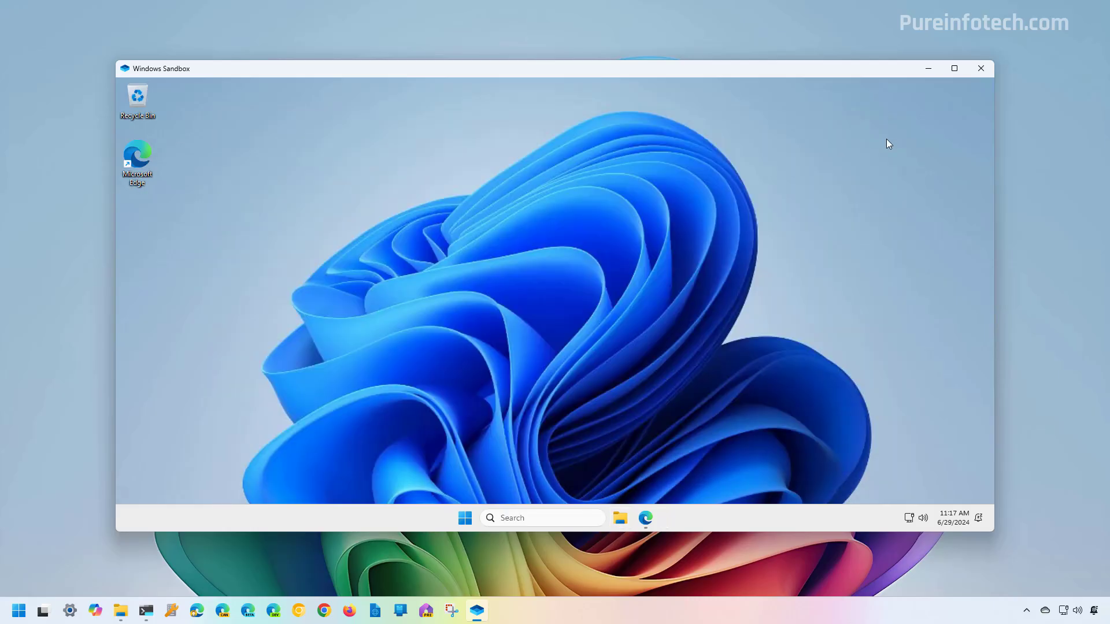
click(981, 69)
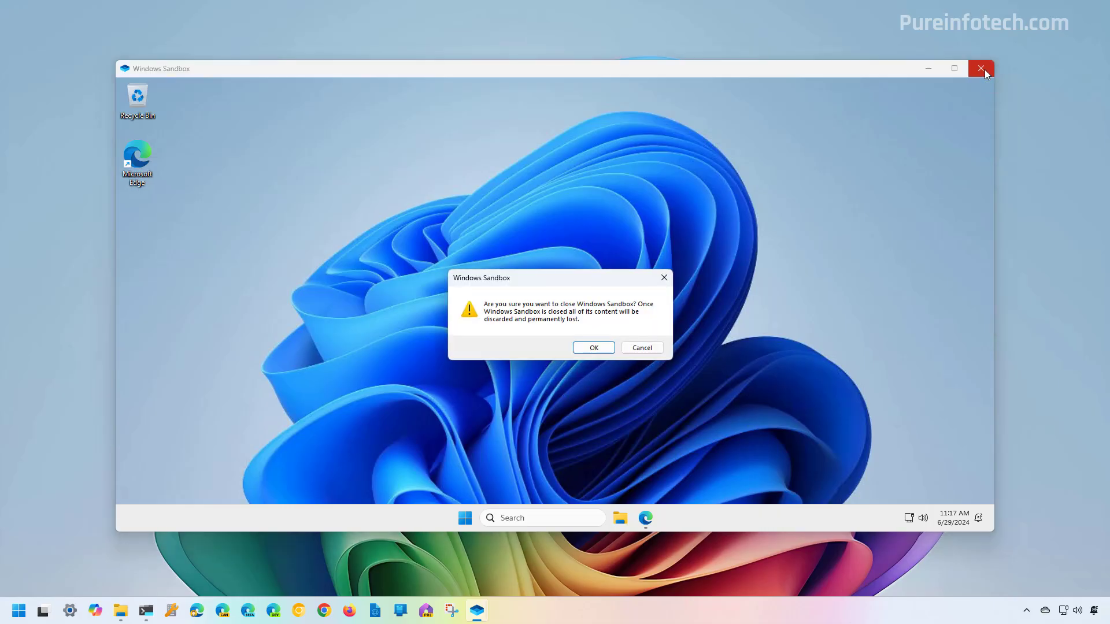
click(593, 349)
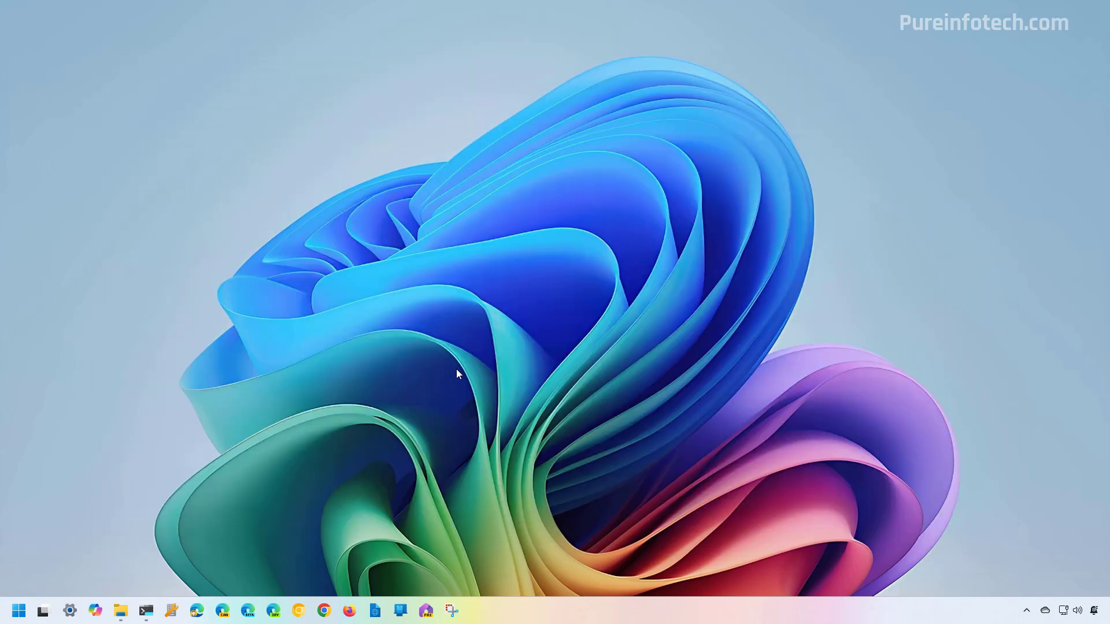